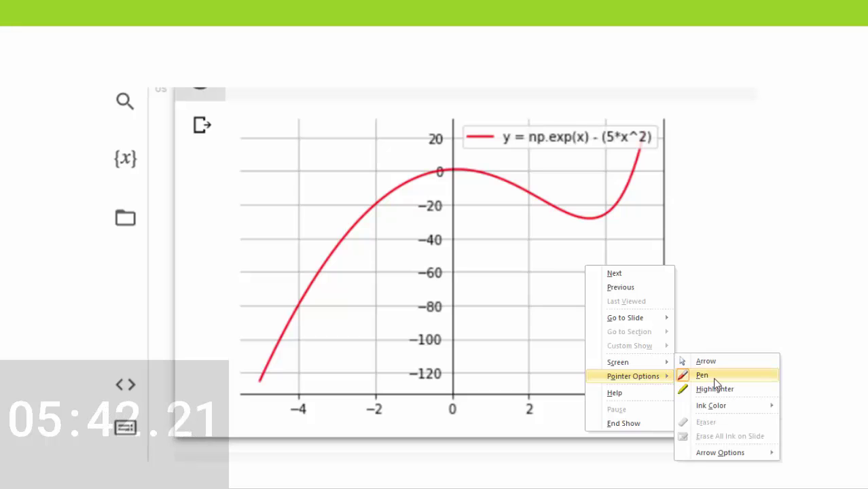
# Step: Set the pen ink to dark blue and mark the y = 0 gridline and the curve's point at x = 0 on the graph
pyautogui.moveTo(735, 409)
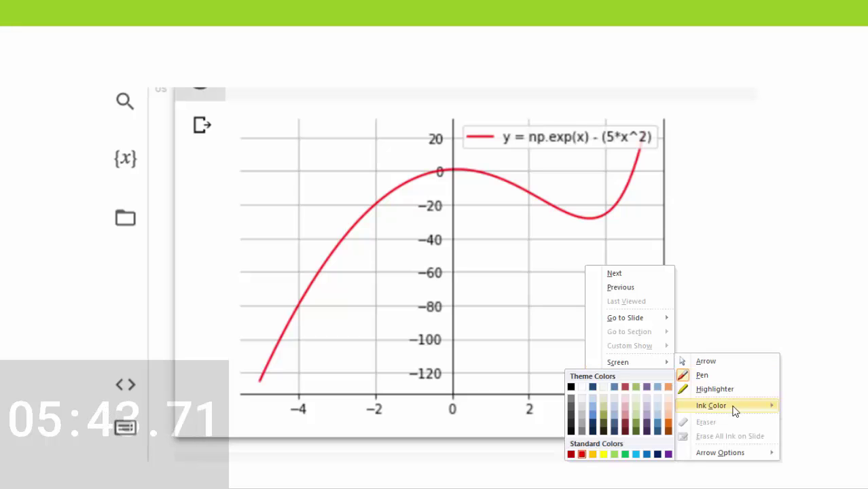
pyautogui.click(592, 387)
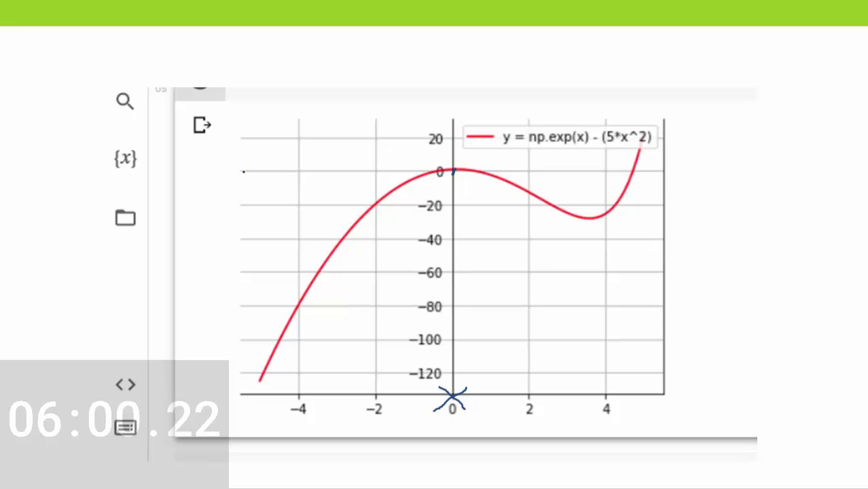
pyautogui.moveTo(242, 170)
pyautogui.mouseDown()
pyautogui.moveTo(360, 176)
pyautogui.moveTo(614, 168)
pyautogui.mouseUp()
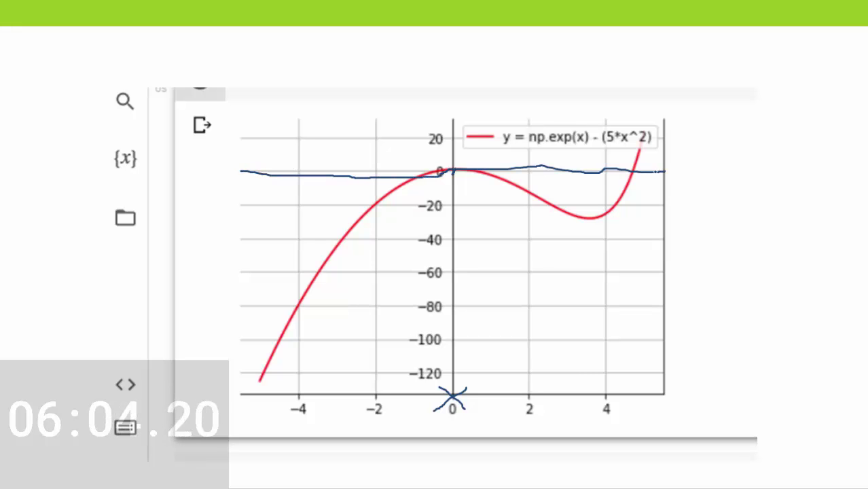
pyautogui.moveTo(242, 171); pyautogui.dragTo(661, 172)
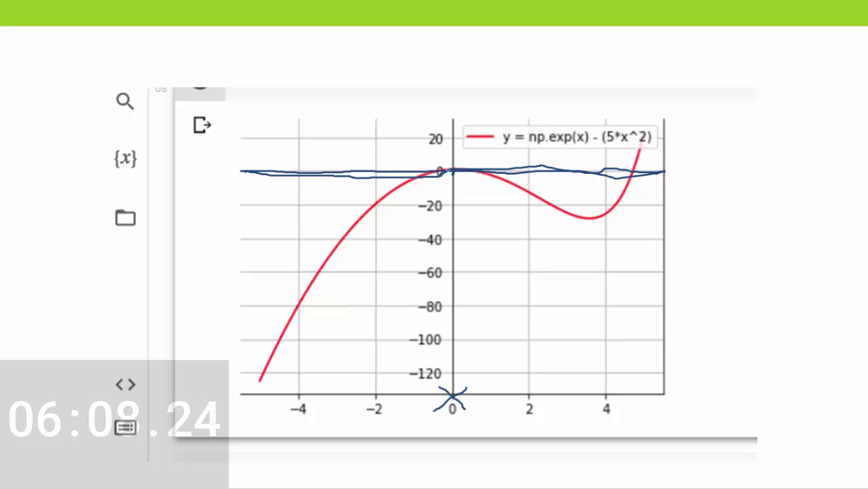
pyautogui.moveTo(451, 168); pyautogui.dragTo(453, 171)
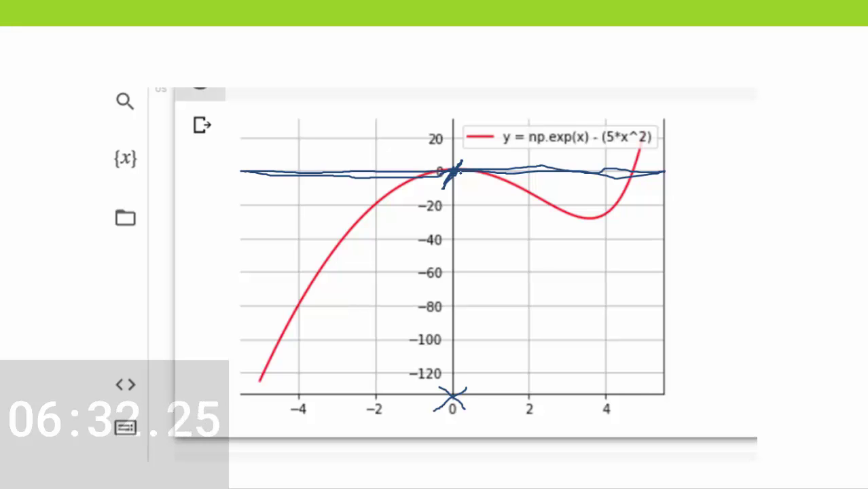
# Step: End the slide show, discarding the ink annotations, and switch to the Book1 workbook in Excel
pyautogui.press('Escape')
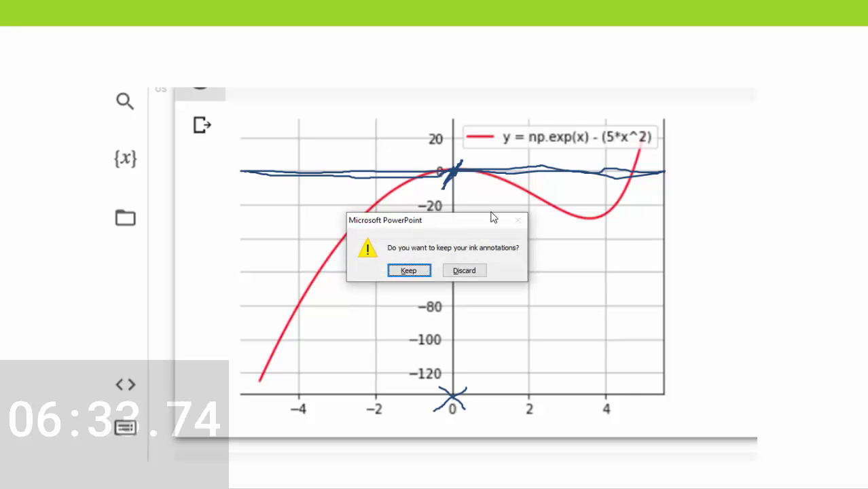
pyautogui.click(473, 271)
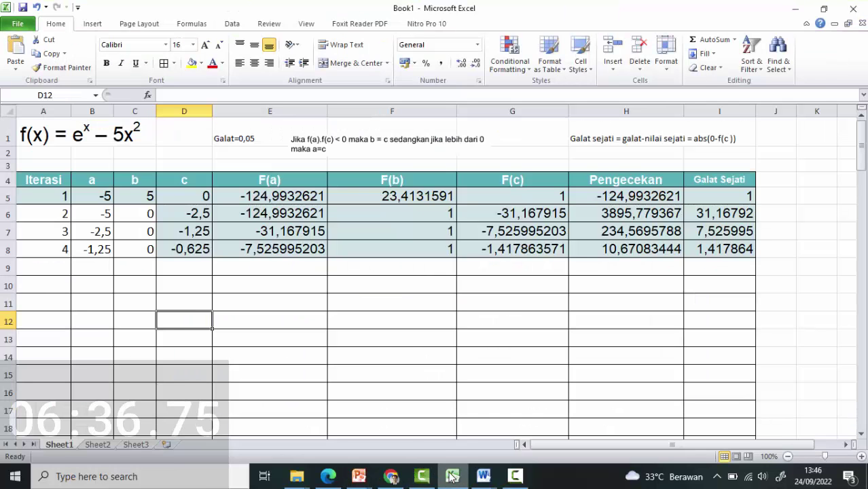
pyautogui.click(422, 476)
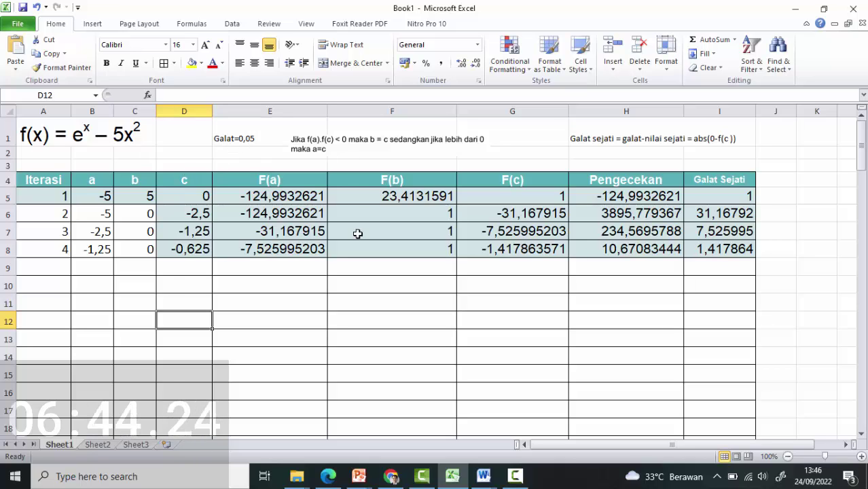
pyautogui.click(366, 317)
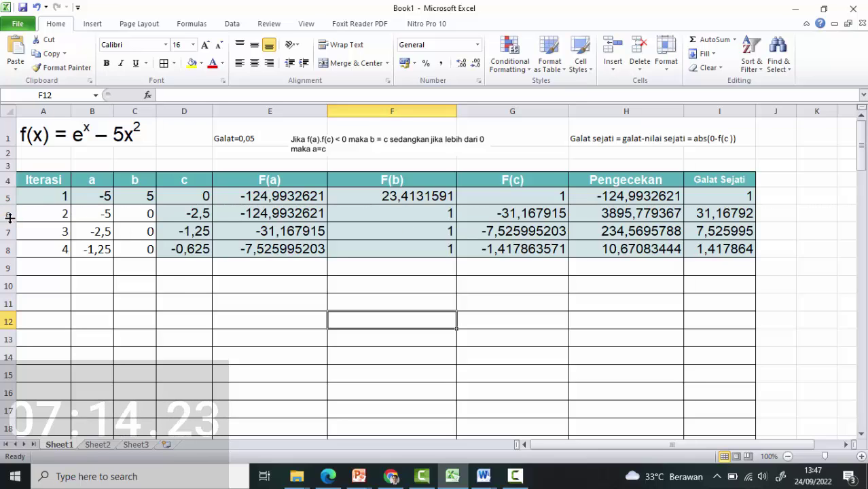
# Step: Clear the contents of iterations 2 to 4 in the table, range A6:I8
pyautogui.moveTo(27, 214); pyautogui.dragTo(136, 250)
pyautogui.hotkey('shift', 'Right')
pyautogui.hotkey('shift', 'Right')
pyautogui.hotkey('shift', 'Right')
pyautogui.hotkey('shift', 'Right')
pyautogui.hotkey('shift', 'Right')
pyautogui.hotkey('shift', 'Right')
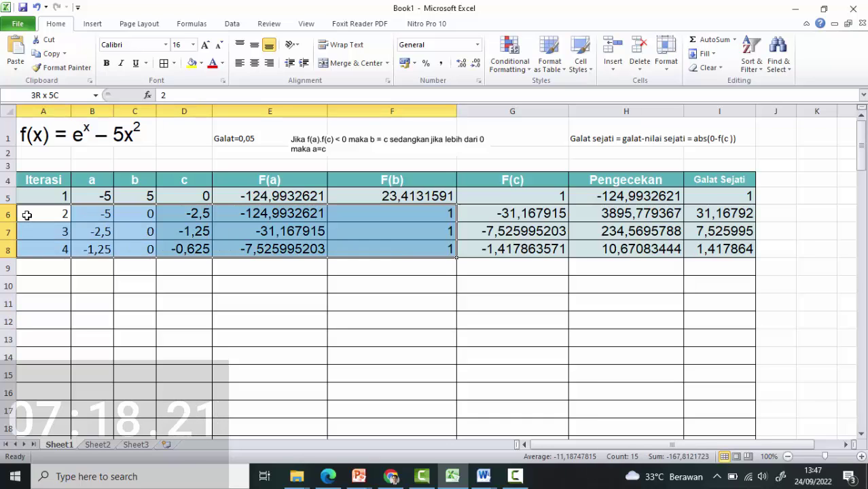
pyautogui.press('Delete')
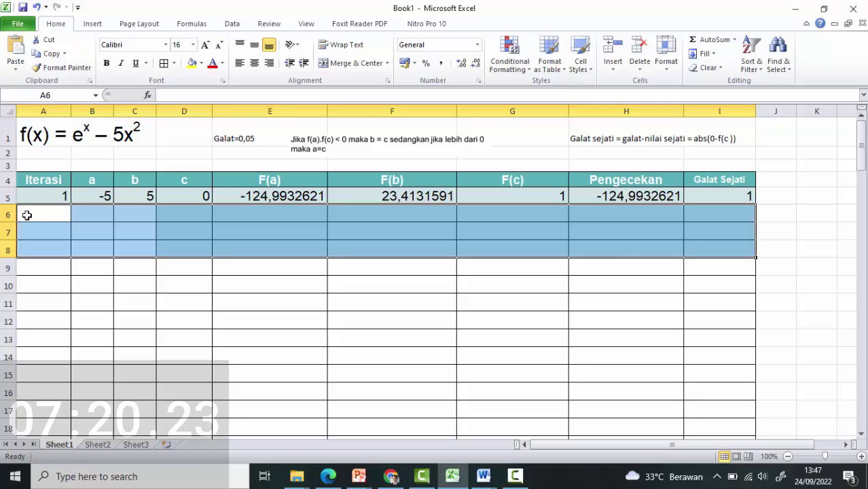
# Step: Clear the first iteration's values from column a through Galat Sejati in row 5, keeping its iteration number
pyautogui.press('Right')
pyautogui.press('Right')
pyautogui.press('Up')
pyautogui.press('Left')
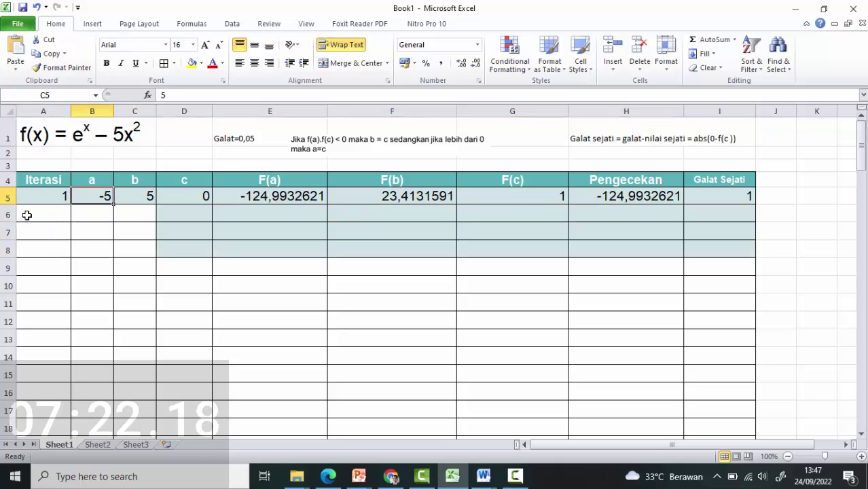
pyautogui.hotkey('shift', 'Right')
pyautogui.hotkey('shift', 'Right')
pyautogui.hotkey('shift', 'Right')
pyautogui.hotkey('shift', 'Right')
pyautogui.hotkey('shift', 'Right')
pyautogui.hotkey('shift', 'Right')
pyautogui.hotkey('shift', 'Right')
pyautogui.hotkey('shift', 'Right')
pyautogui.hotkey('shift', 'Right')
pyautogui.hotkey('shift', 'Right')
pyautogui.hotkey('shift', 'Left')
pyautogui.hotkey('shift', 'Left')
pyautogui.hotkey('shift', 'Left')
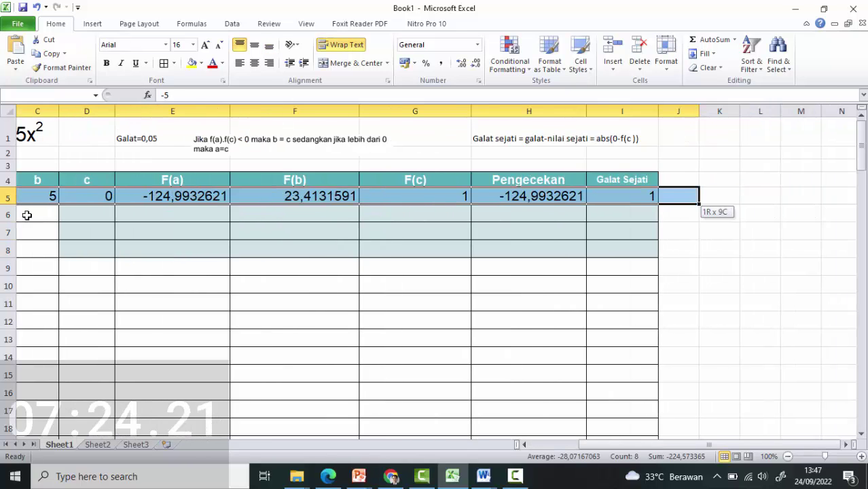
pyautogui.press('Delete')
pyautogui.press('Left')
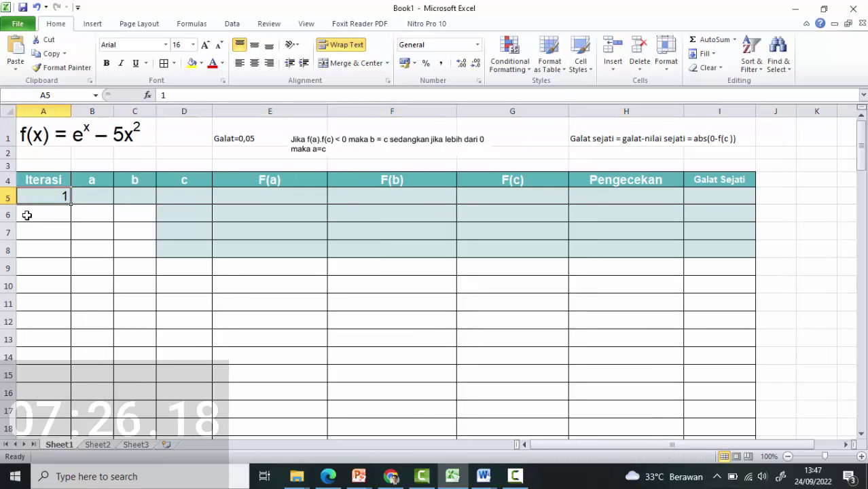
# Step: Center the contents of the whole Iterasi column A horizontally
pyautogui.press('Down')
pyautogui.press('Up')
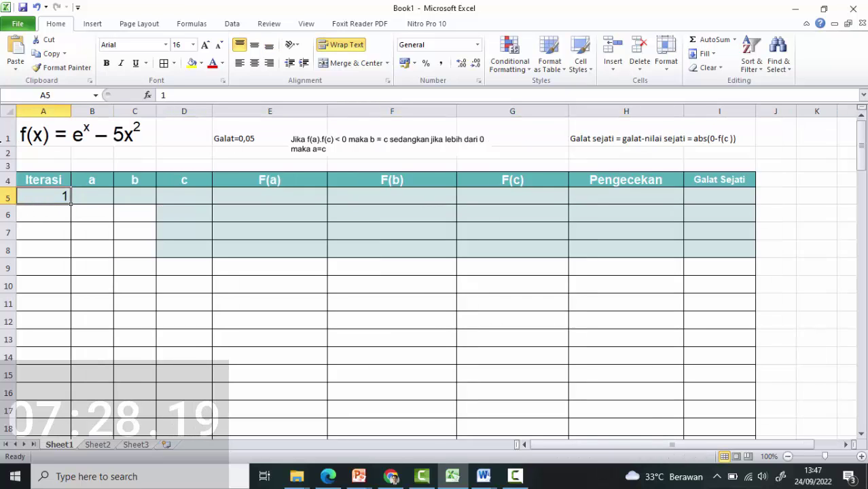
pyautogui.click(56, 111)
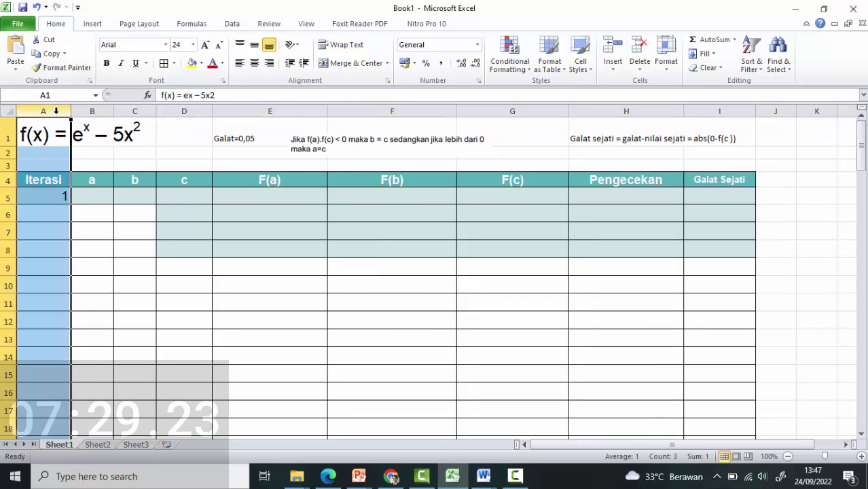
pyautogui.click(254, 63)
# Step: Enter 2 in A6 and extend the iteration number series from A5:A6 down to 14 in A18
pyautogui.click(48, 214)
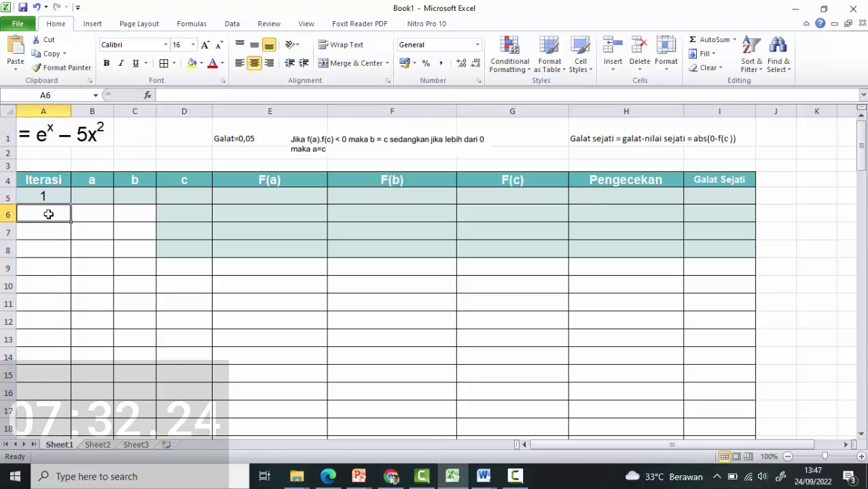
pyautogui.write('2')
pyautogui.press('Return')
pyautogui.press('Up')
pyautogui.press('Up')
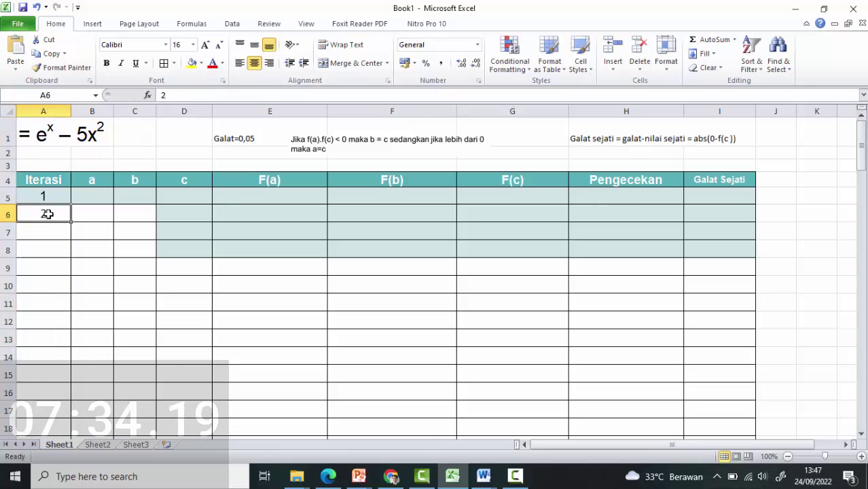
pyautogui.keyDown('shift'); pyautogui.click(48, 214); pyautogui.keyUp('shift')
pyautogui.moveTo(70, 222); pyautogui.dragTo(68, 433)
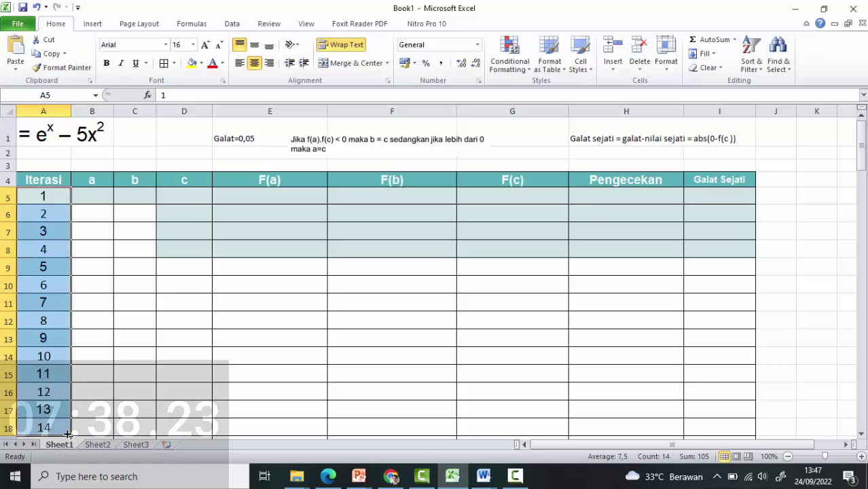
pyautogui.click(99, 362)
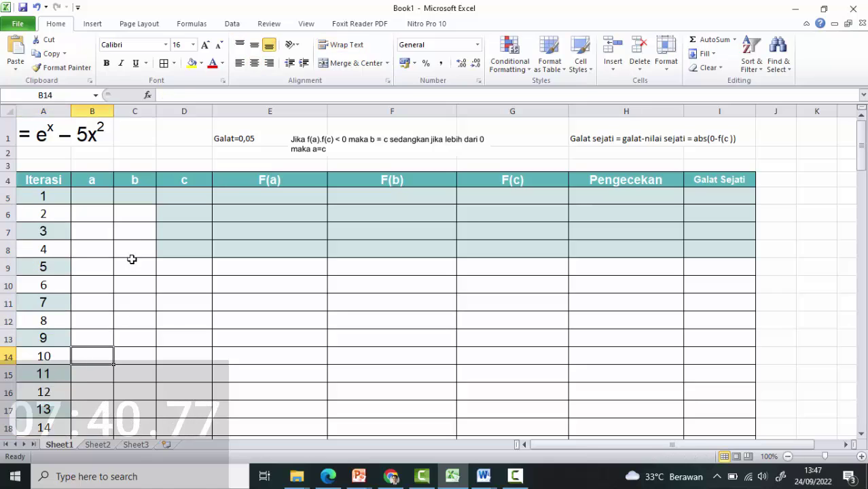
# Step: Enter the first iteration's interval bounds: -5 for a in B5 and 5 for b in C5
pyautogui.click(95, 198)
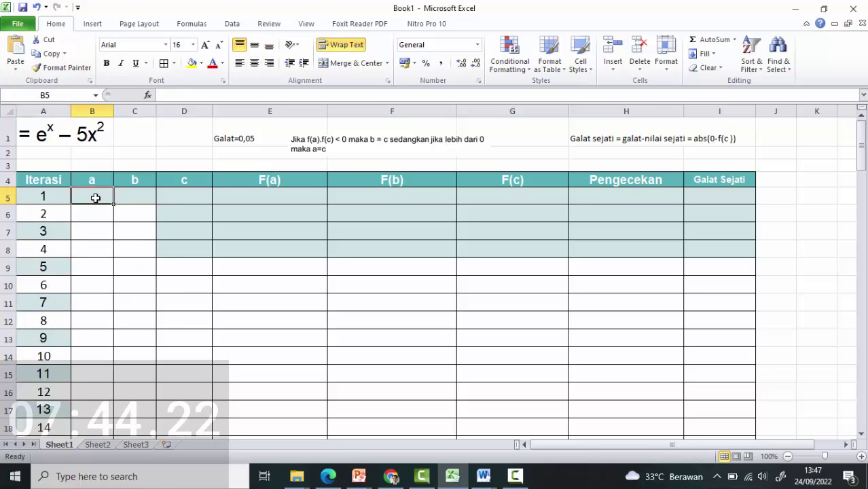
pyautogui.write('-5')
pyautogui.press('Tab')
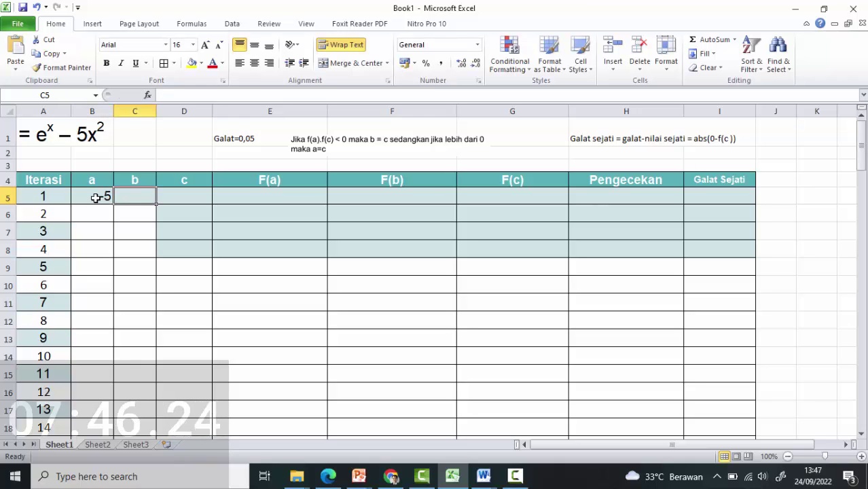
pyautogui.write('5')
pyautogui.press('Tab')
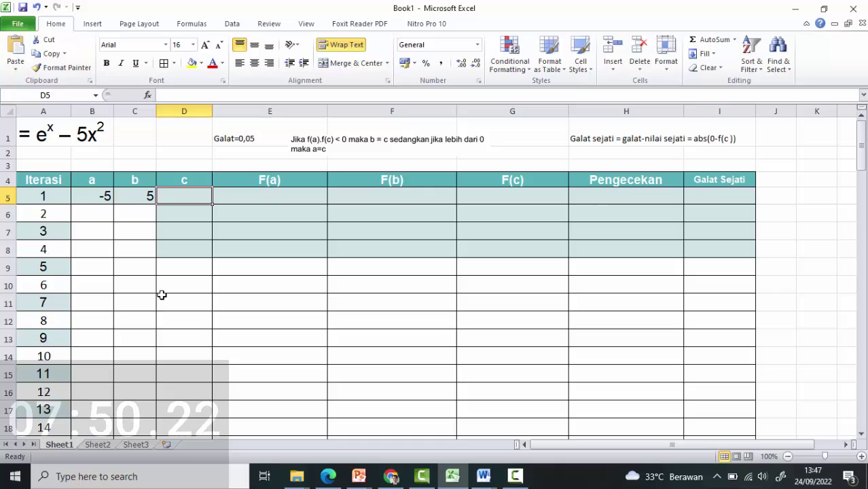
# Step: Enter the midpoint formula =(B5+C5)/2 for c in D5
pyautogui.write('=(')
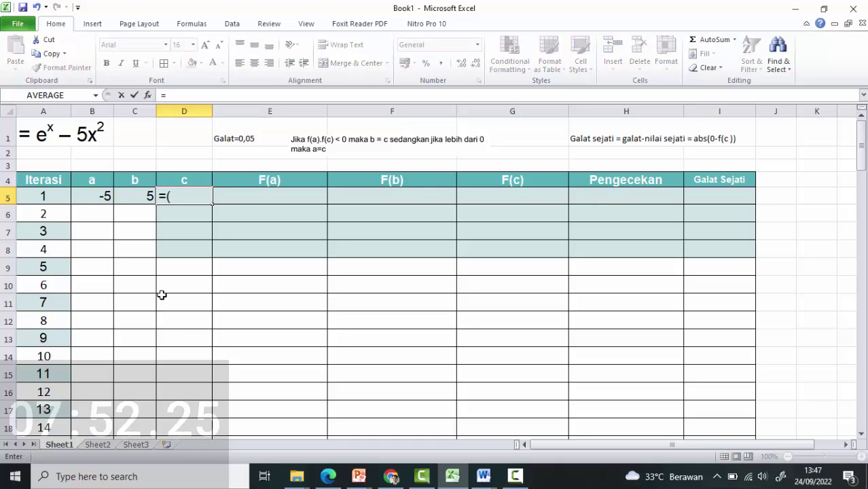
pyautogui.click(90, 206)
pyautogui.click(88, 194)
pyautogui.write('+')
pyautogui.click(137, 195)
pyautogui.write(')/')
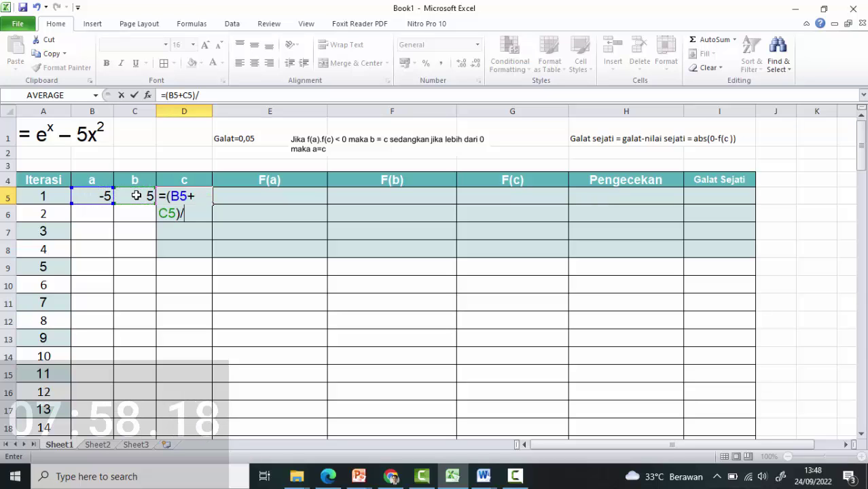
pyautogui.write('2')
pyautogui.press('Return')
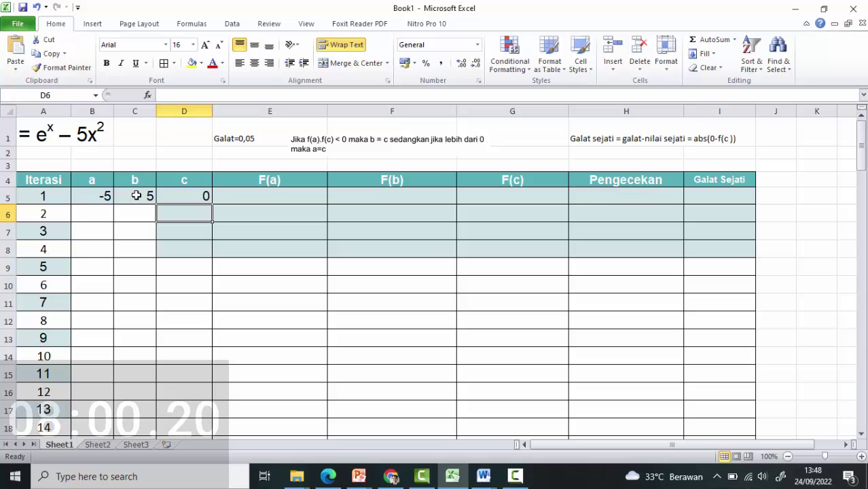
# Step: Enter the formula =EXP(B5)-5*B5^2 for F(a) in E5
pyautogui.click(190, 196)
pyautogui.click(276, 197)
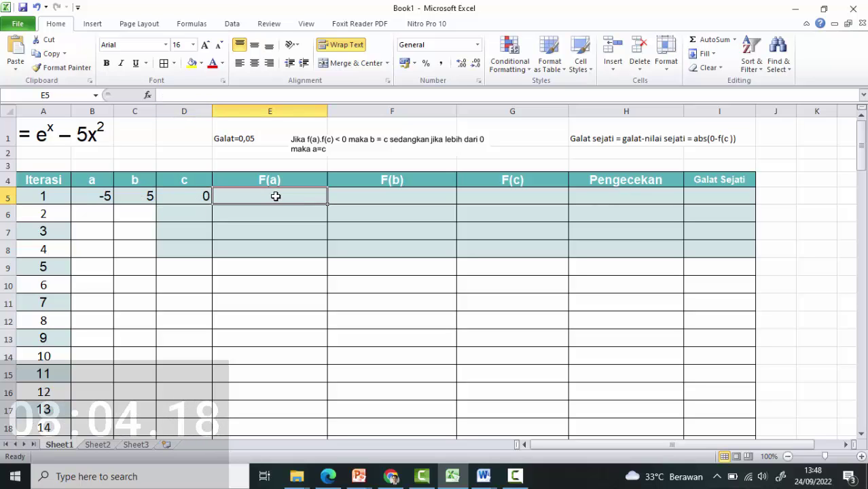
pyautogui.write('=exp')
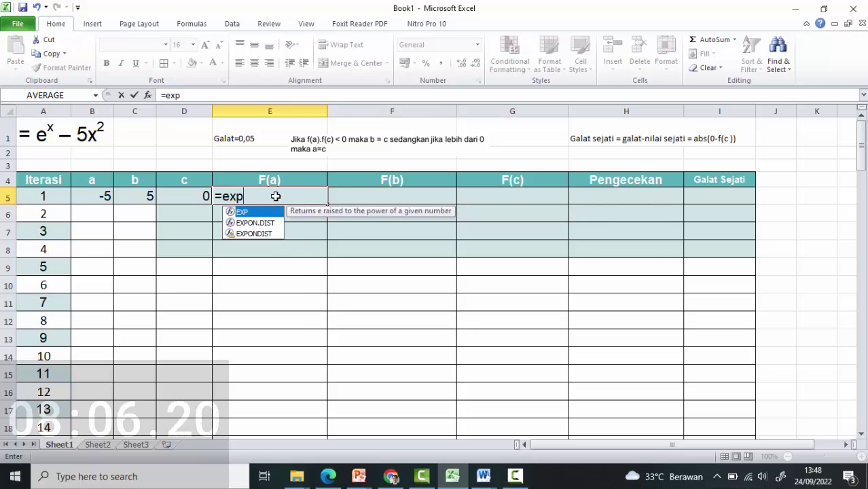
pyautogui.write('(')
pyautogui.click(94, 198)
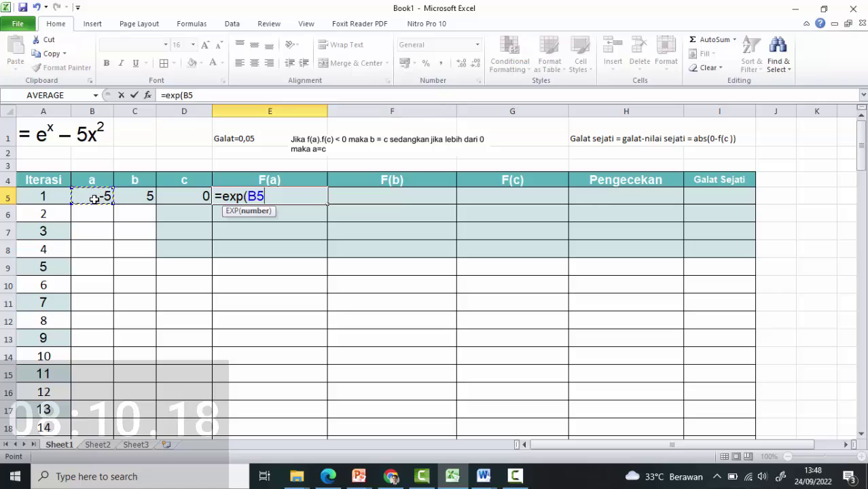
pyautogui.write(')-')
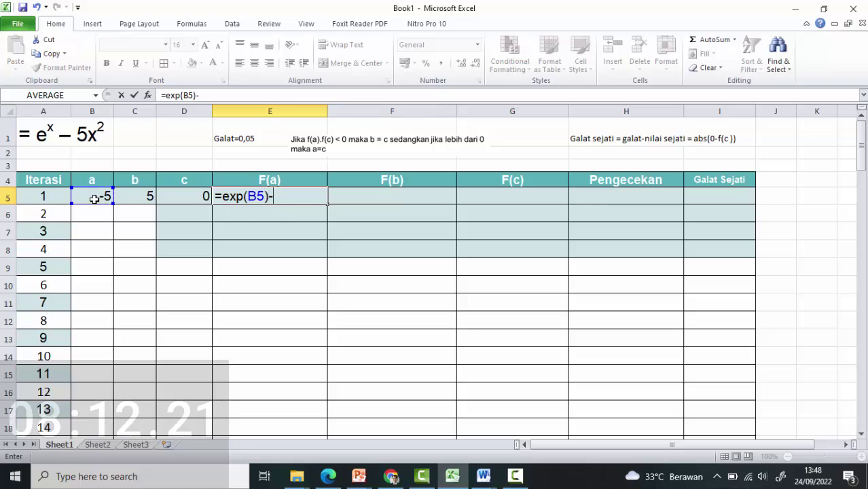
pyautogui.write('5')
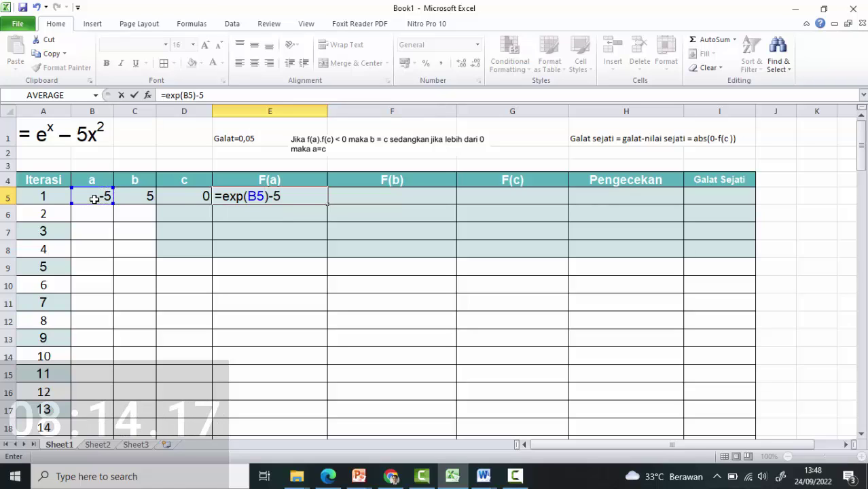
pyautogui.write('*')
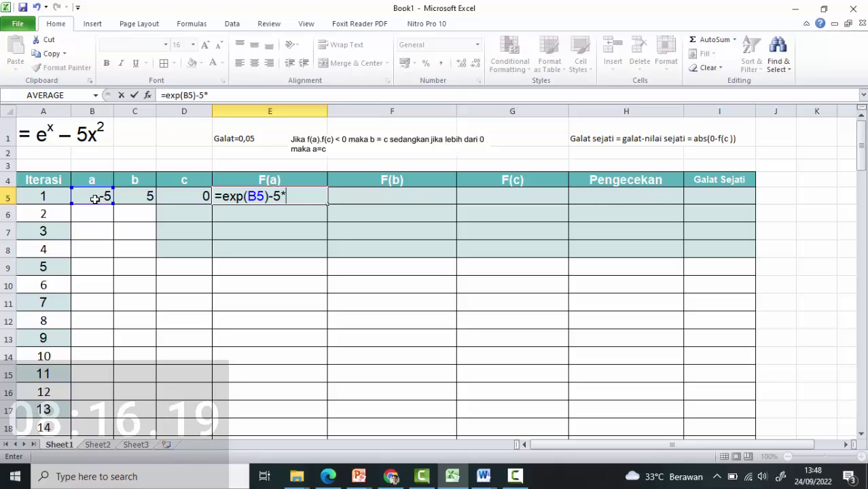
pyautogui.click(96, 197)
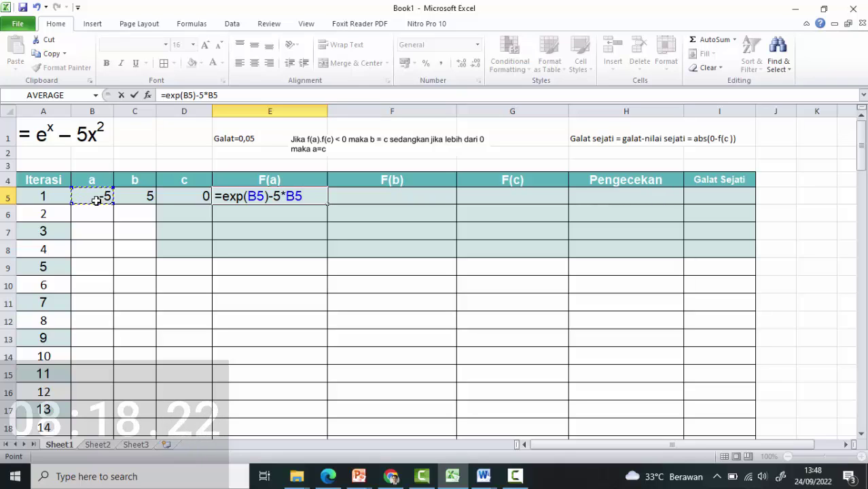
pyautogui.write('^2')
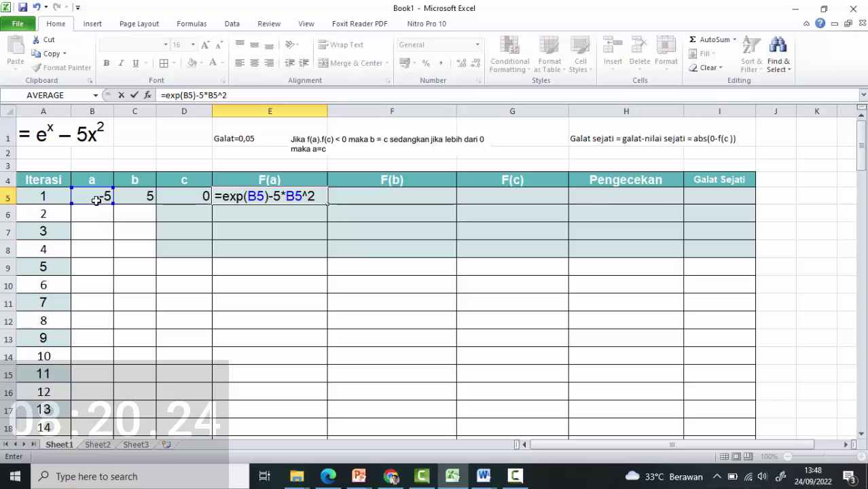
pyautogui.press('Return')
pyautogui.press('Up')
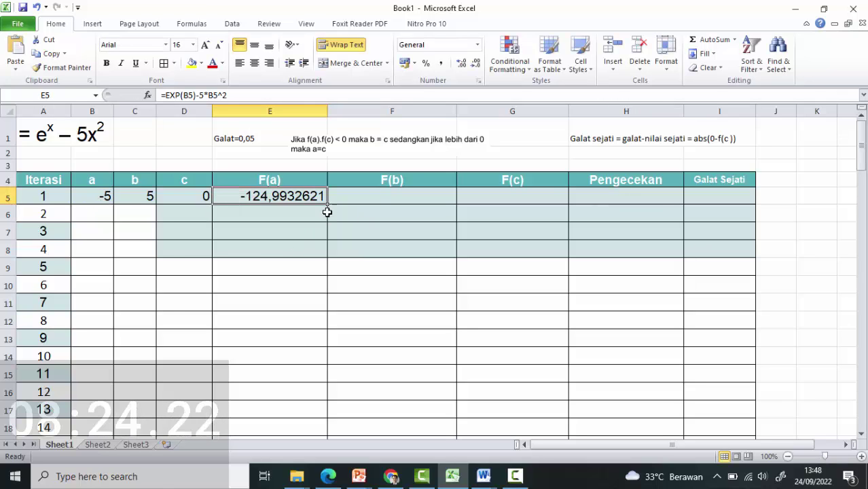
# Step: Extend the F(a) formula from E5 across F5 and G5 to calculate F(b) and F(c)
pyautogui.moveTo(329, 204); pyautogui.dragTo(546, 204)
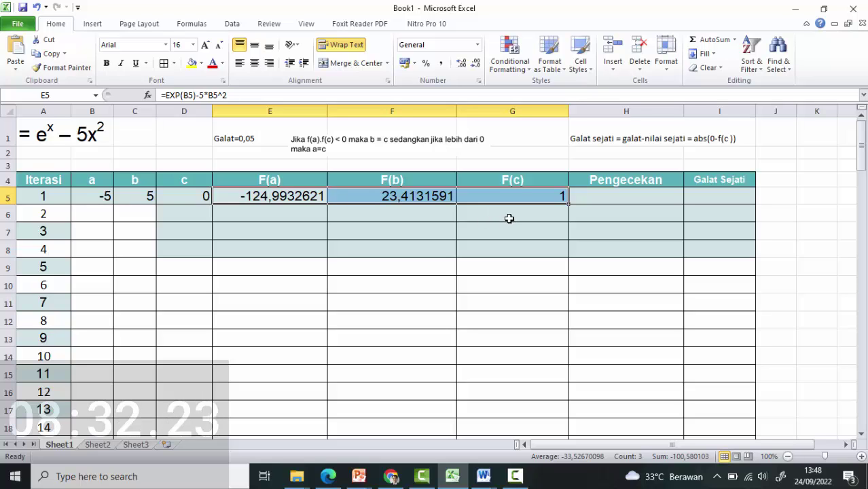
pyautogui.click(510, 199)
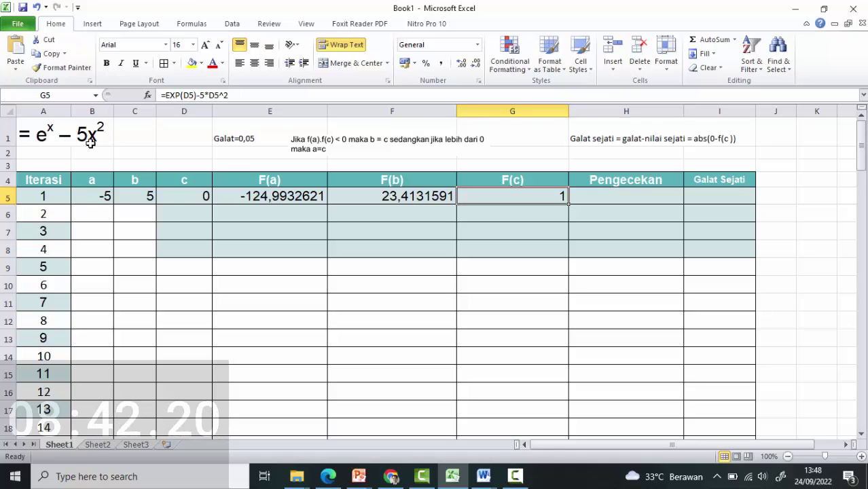
pyautogui.click(611, 196)
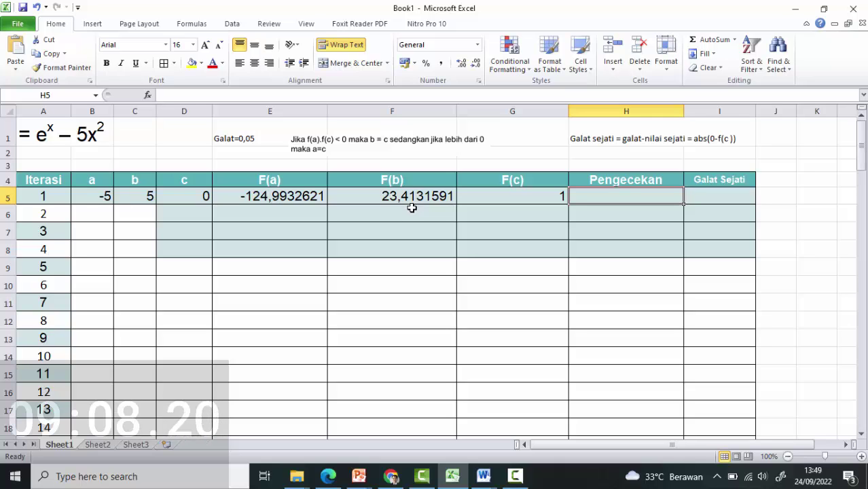
# Step: Copy the function graph from slide 11 of the PowerPoint presentation "4a Pencarian Akar dengan Metode Bagi Dua" into Excel's Sheet1 at D27, below the table
pyautogui.moveTo(861, 155); pyautogui.dragTo(861, 185)
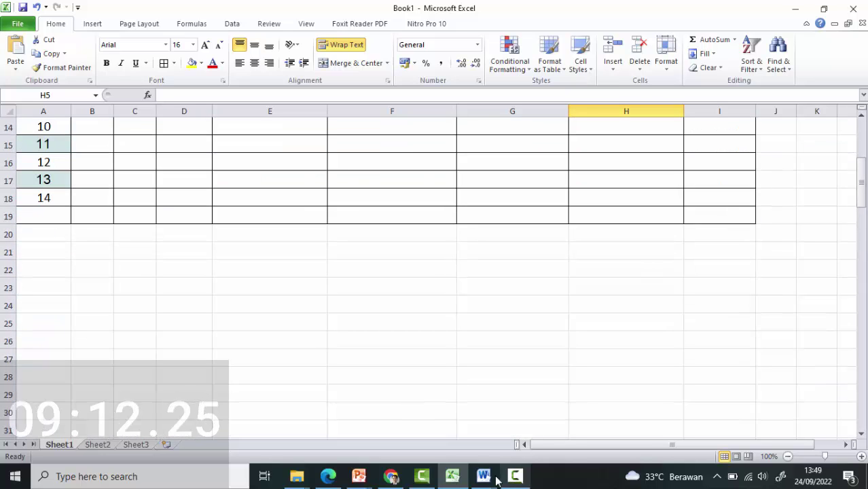
pyautogui.moveTo(363, 476)
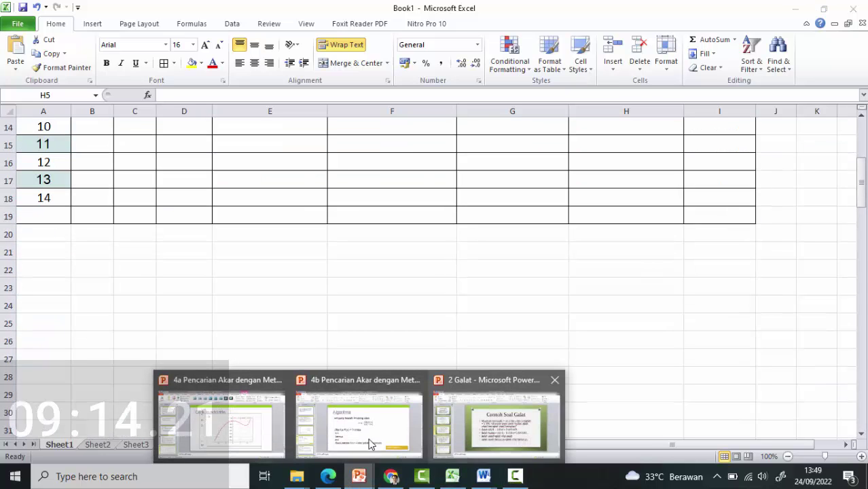
pyautogui.click(258, 438)
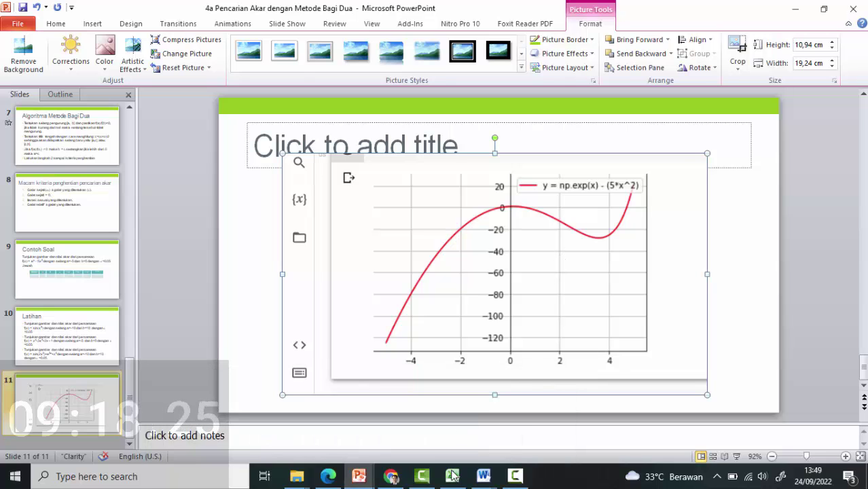
pyautogui.click(453, 476)
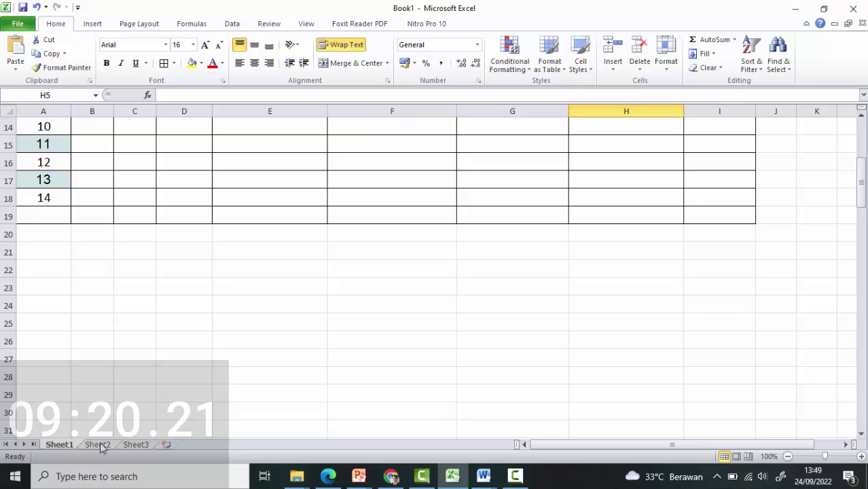
pyautogui.click(175, 365)
pyautogui.hotkey('ctrl', 'v')
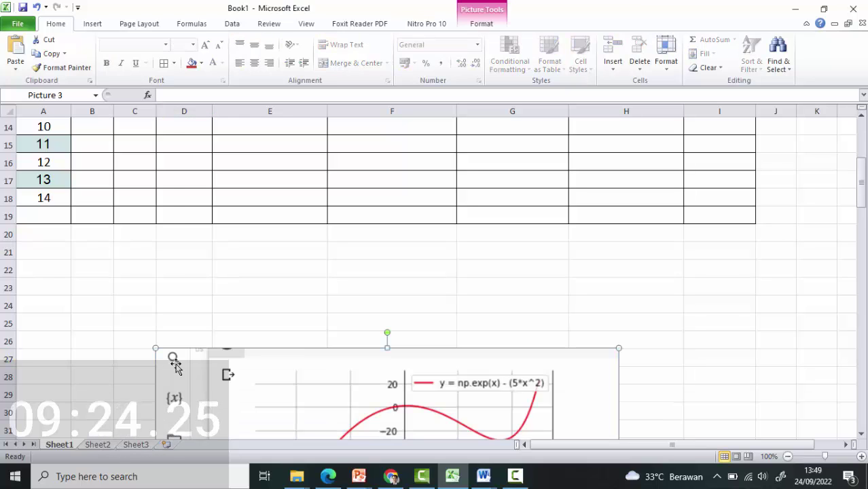
# Step: Enter the formula =E5*G5 for the Pengecekan check in H5
pyautogui.moveTo(864, 193); pyautogui.dragTo(864, 143)
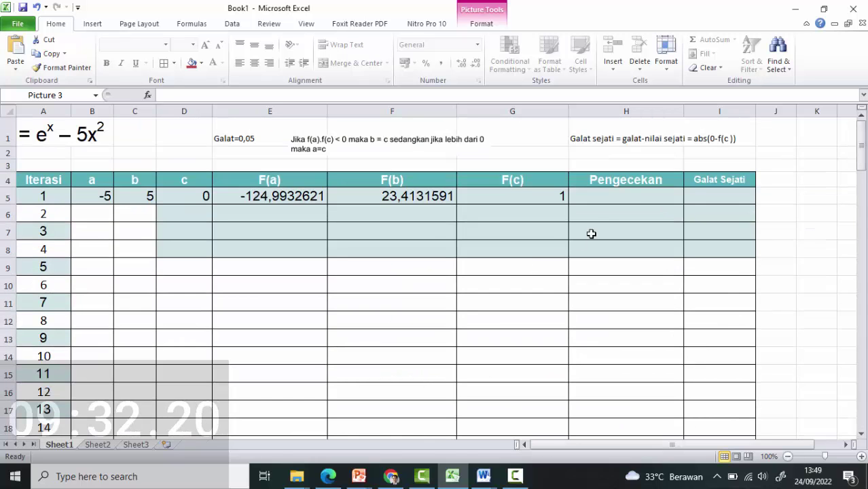
pyautogui.click(616, 196)
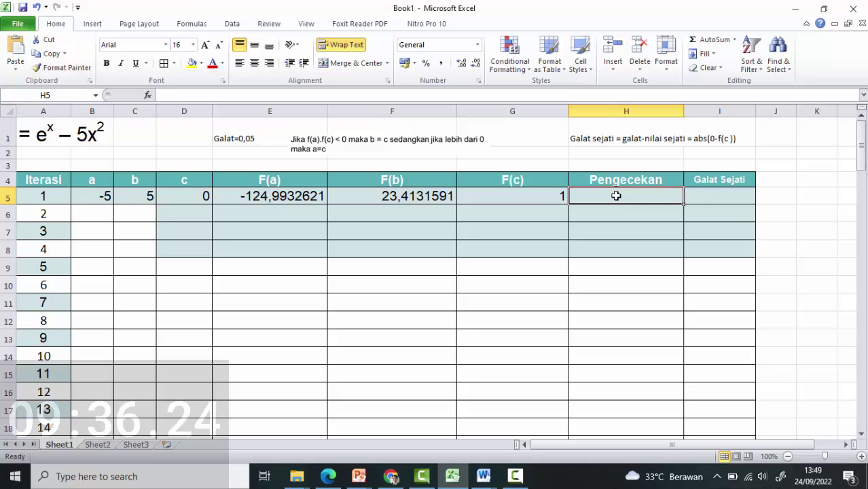
pyautogui.write('=')
pyautogui.click(277, 194)
pyautogui.write('*')
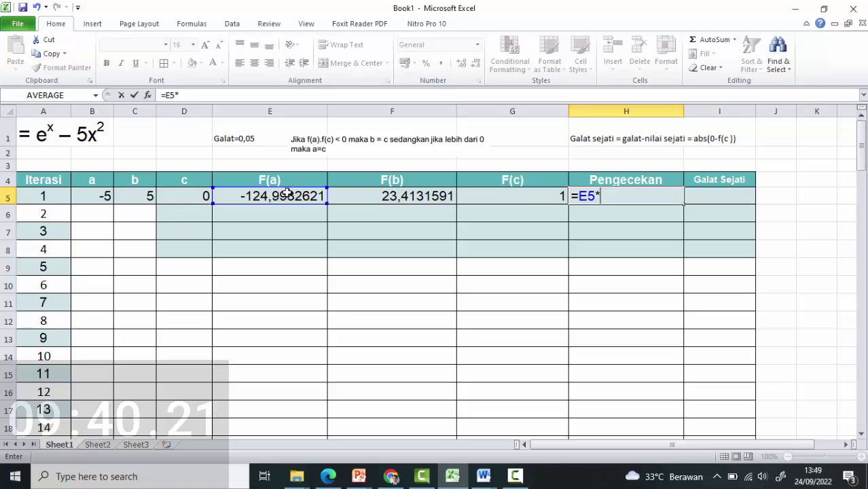
pyautogui.click(518, 194)
pyautogui.press('Return')
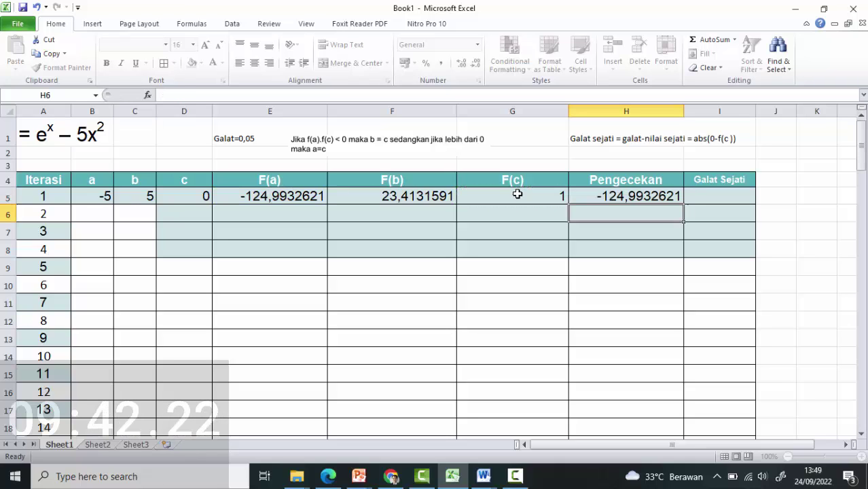
# Step: Enter the formula =ABS(G5) for Galat Sejati in I5
pyautogui.click(723, 195)
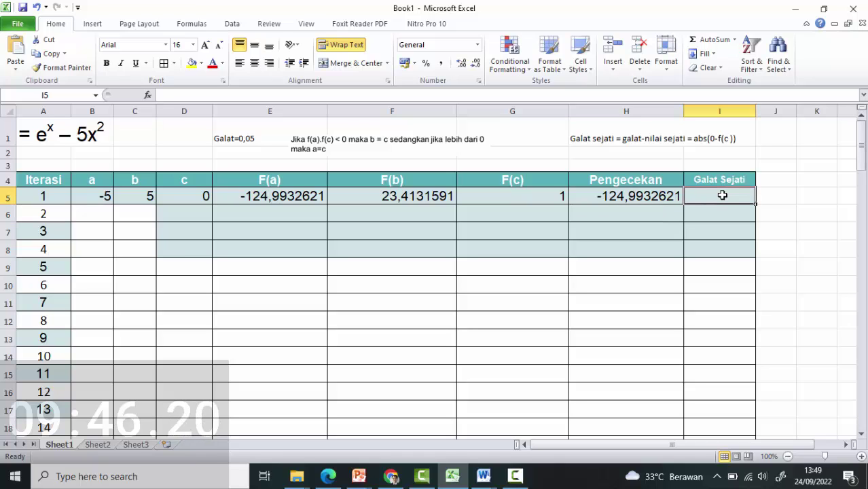
pyautogui.write('=ab')
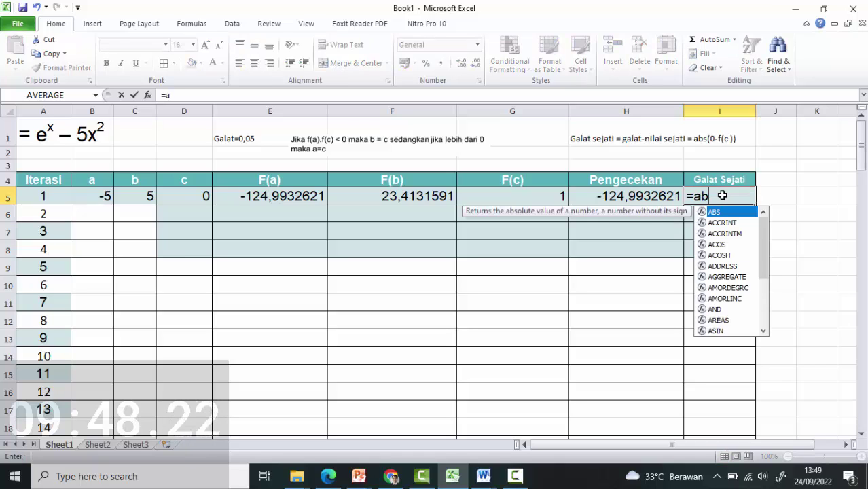
pyautogui.write('s(')
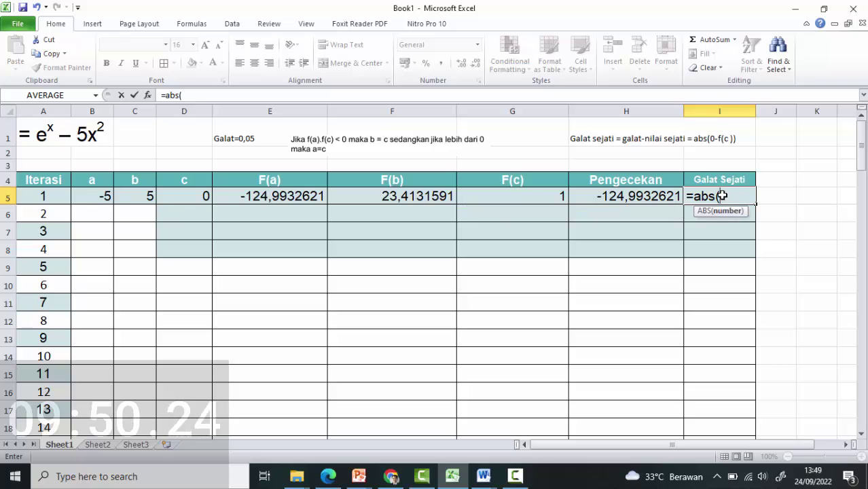
pyautogui.click(529, 196)
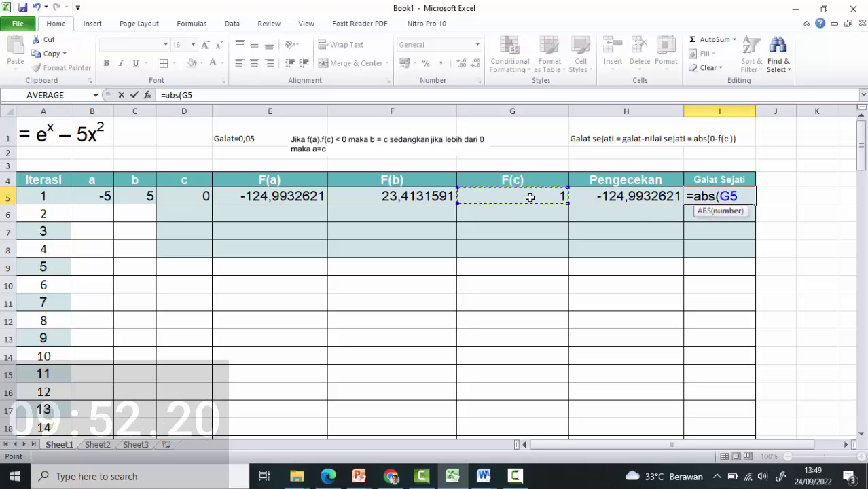
pyautogui.write(')')
pyautogui.press('Return')
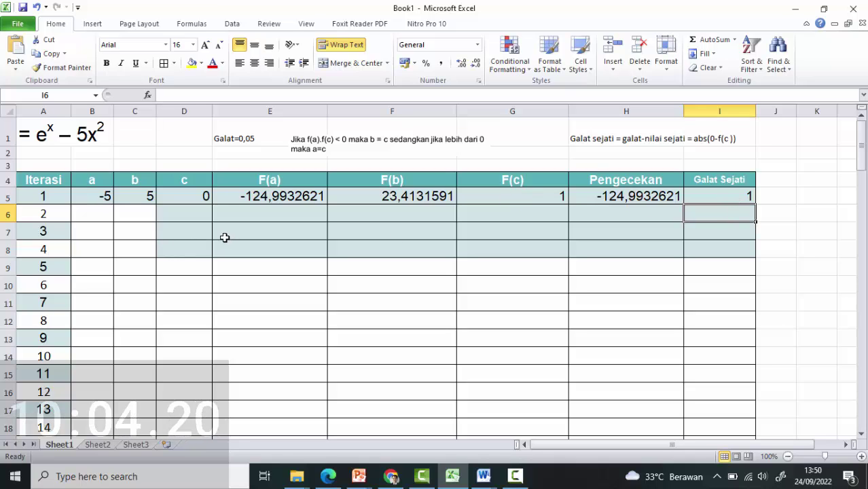
# Step: Set the second iteration's b in C6 to =D5 and fill the cell yellow
pyautogui.click(94, 215)
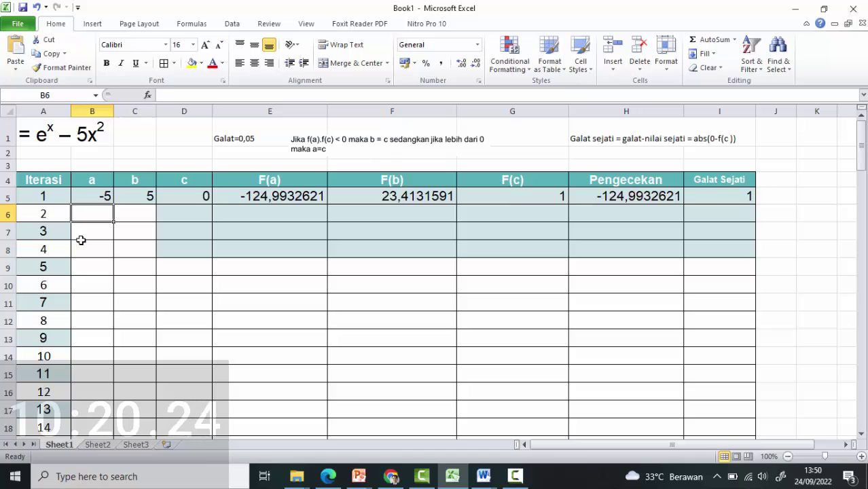
pyautogui.click(141, 212)
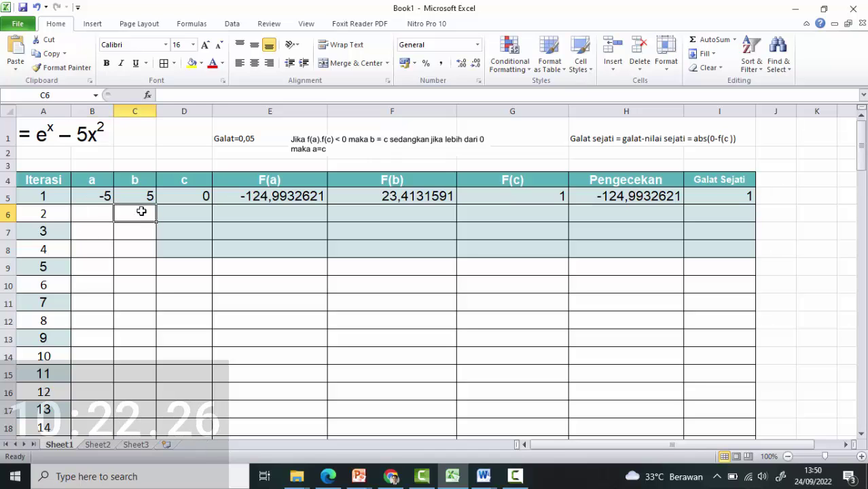
pyautogui.write('=')
pyautogui.click(190, 196)
pyautogui.press('Return')
pyautogui.click(145, 214)
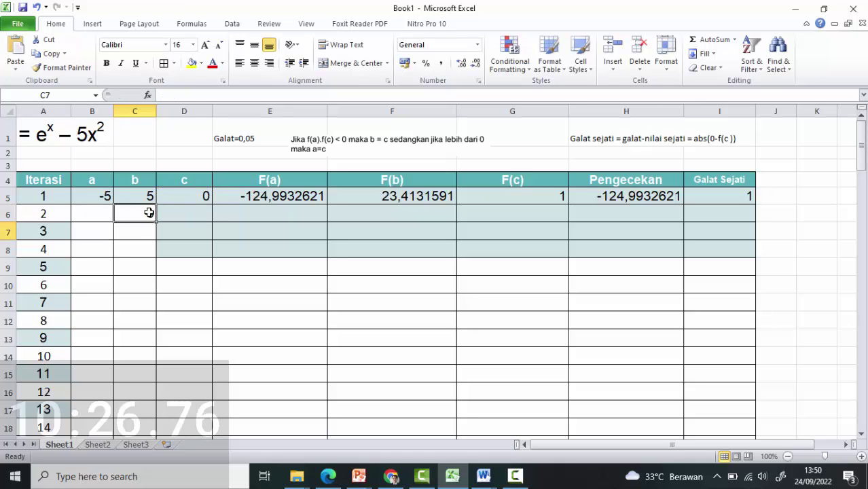
pyautogui.click(193, 63)
# Step: Enter =B5 in B6 to carry a over to the second iteration
pyautogui.click(97, 214)
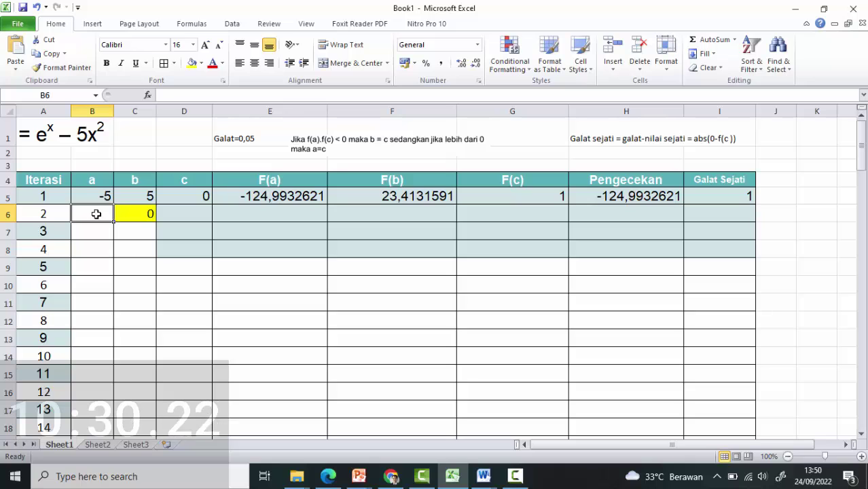
pyautogui.write('=B5')
pyautogui.press('Return')
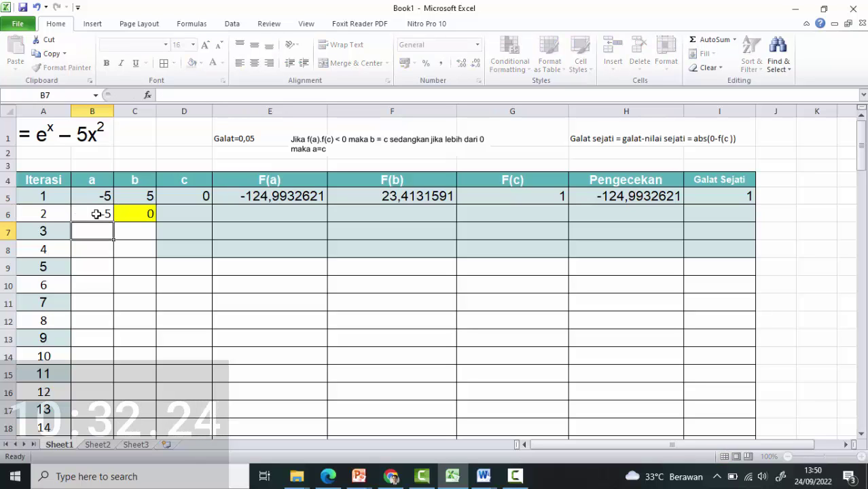
# Step: Copy the midpoint formula for c from D5 down to D6
pyautogui.press('Right')
pyautogui.press('Right')
pyautogui.press('Up')
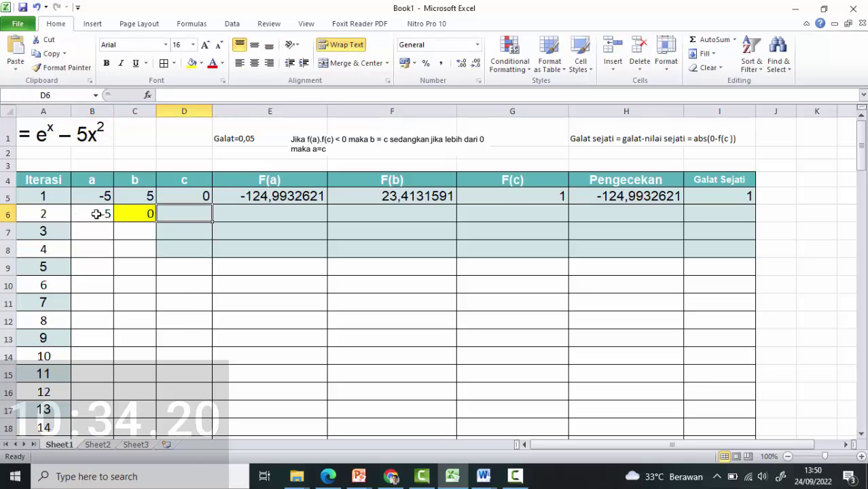
pyautogui.click(188, 196)
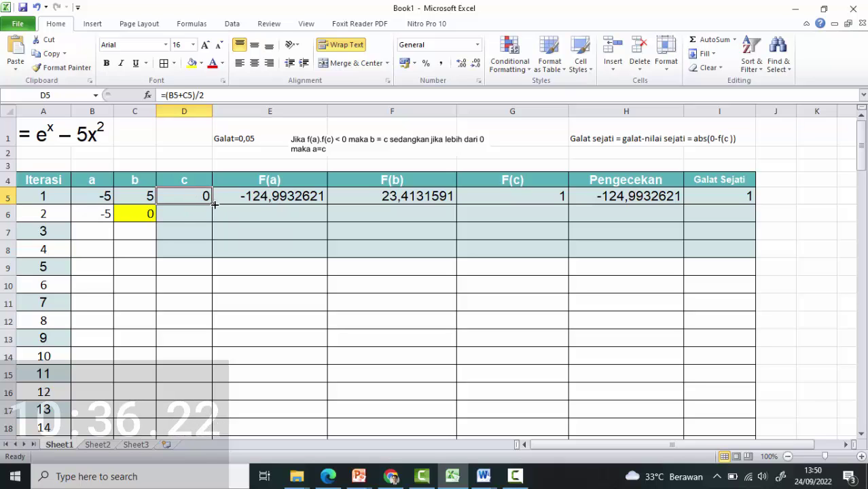
pyautogui.moveTo(213, 204); pyautogui.dragTo(211, 224)
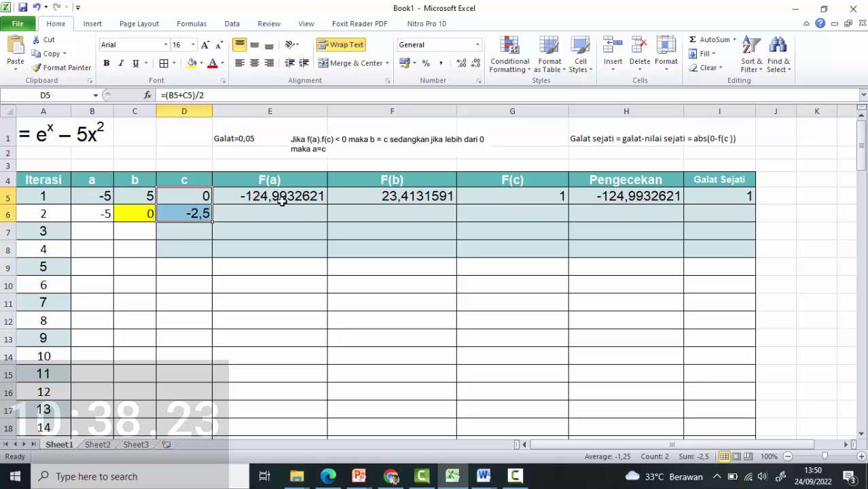
# Step: Copy the F(a), F(b) and F(c) formulas from E5:G5 down to E6:G6
pyautogui.click(281, 201)
pyautogui.moveTo(327, 204); pyautogui.dragTo(330, 219)
pyautogui.click(398, 197)
pyautogui.moveTo(457, 203); pyautogui.dragTo(455, 217)
pyautogui.click(533, 201)
pyautogui.moveTo(569, 204); pyautogui.dragTo(568, 219)
# Step: Copy the Pengecekan and Galat Sejati formulas from H5:I5 down to H6:I6
pyautogui.click(619, 198)
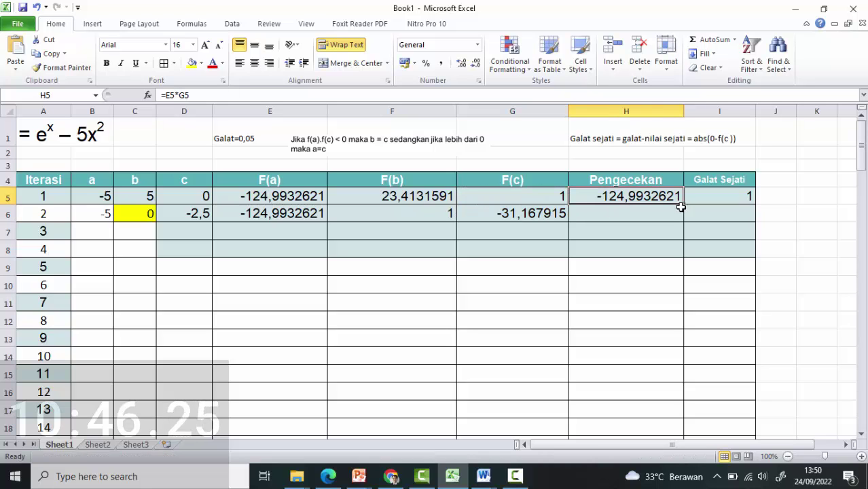
pyautogui.moveTo(683, 206); pyautogui.dragTo(682, 219)
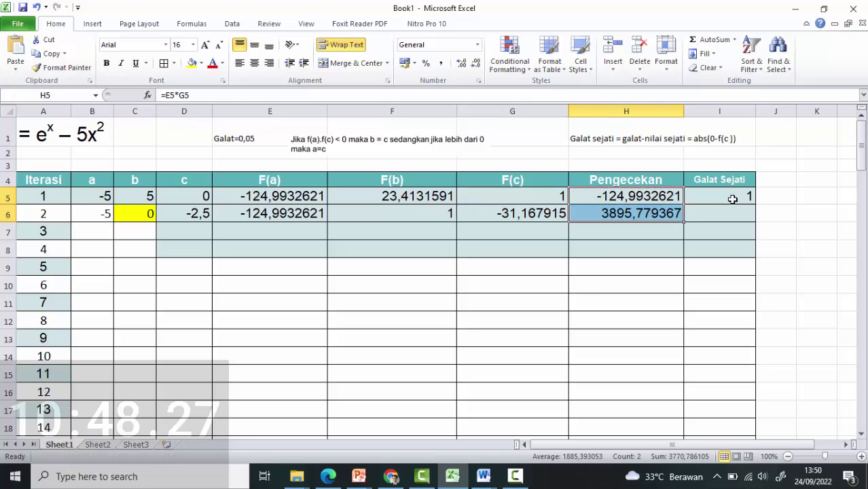
pyautogui.click(731, 198)
pyautogui.moveTo(755, 204); pyautogui.dragTo(758, 218)
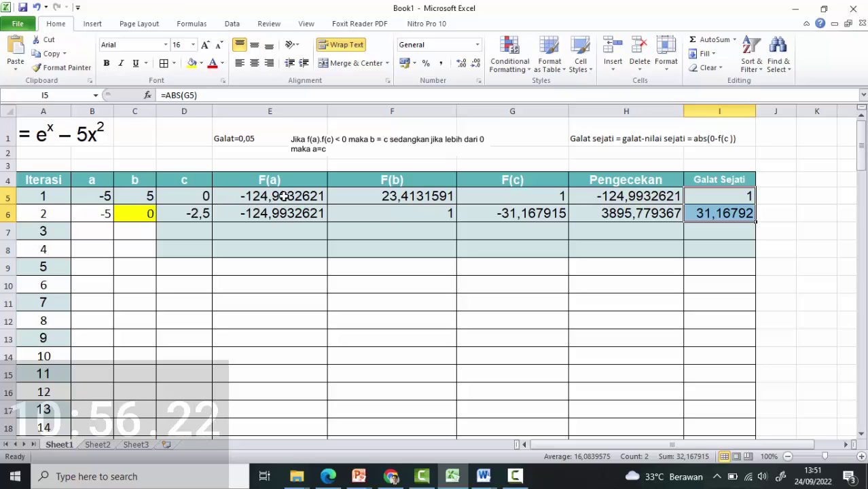
# Step: Format E5:I6 as comma-style numbers with four decimal places
pyautogui.moveTo(284, 196); pyautogui.dragTo(690, 214)
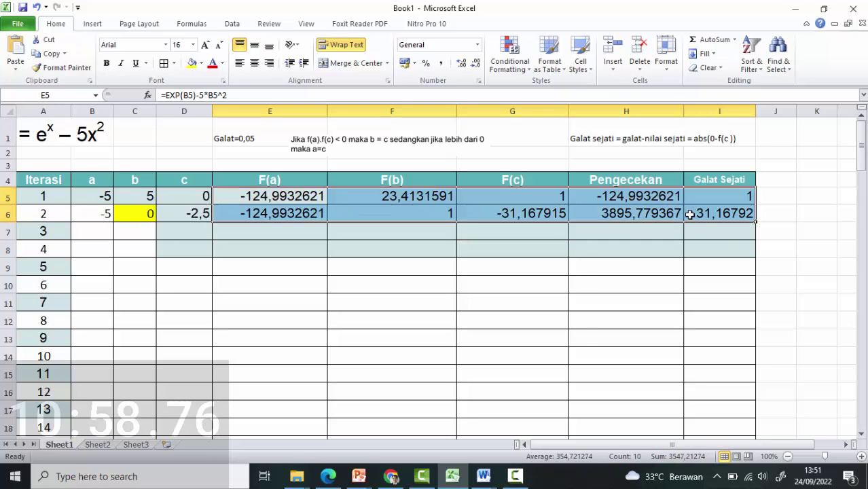
pyautogui.click(476, 62)
pyautogui.click(442, 63)
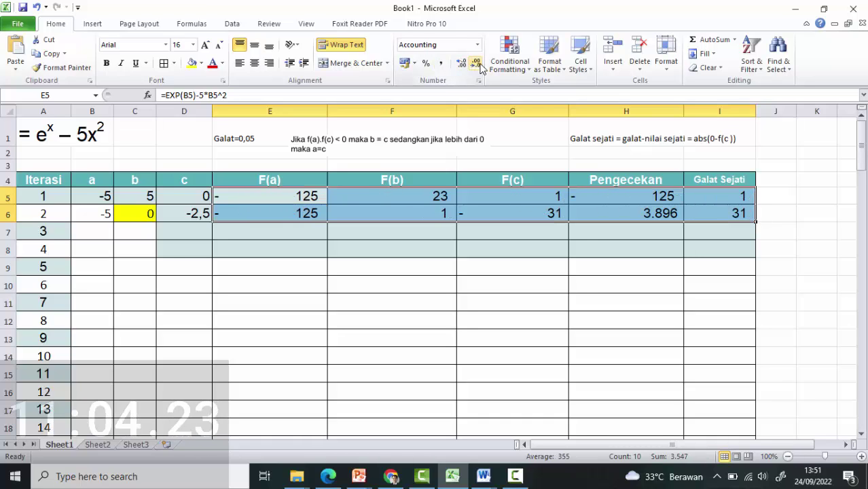
pyautogui.click(462, 64)
pyautogui.click(461, 64)
pyautogui.click(462, 65)
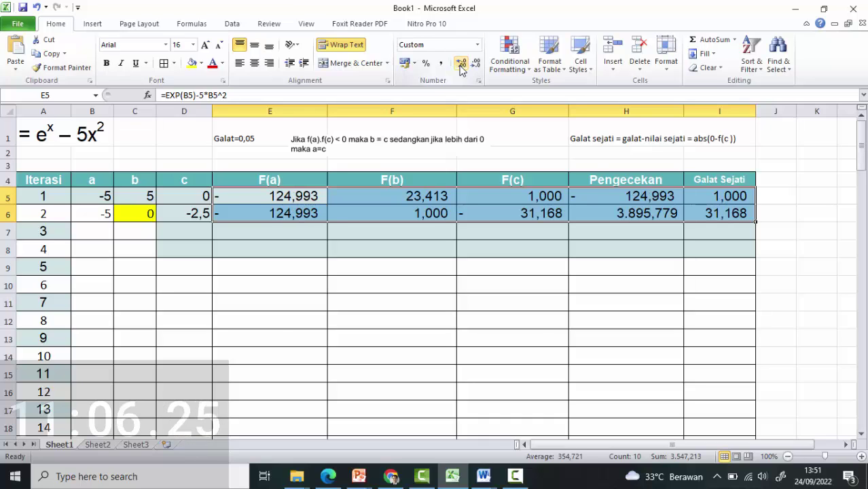
pyautogui.click(462, 64)
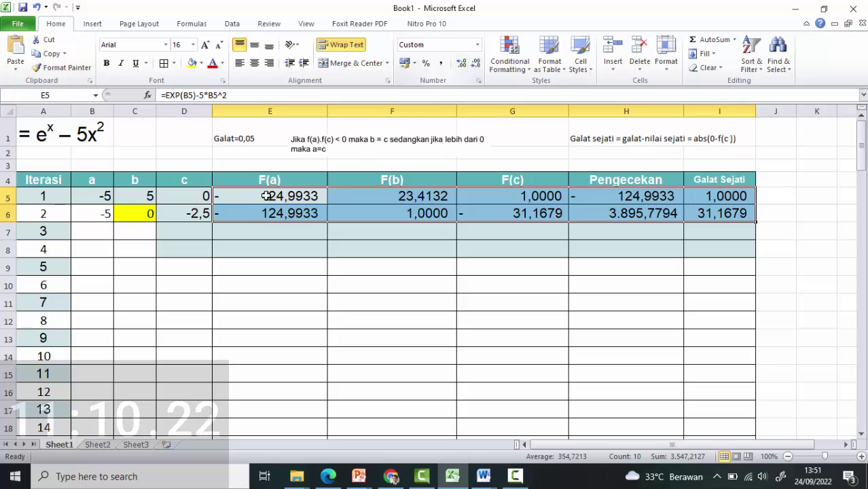
# Step: Enter =D6 in B7 as the third iteration's a
pyautogui.click(85, 232)
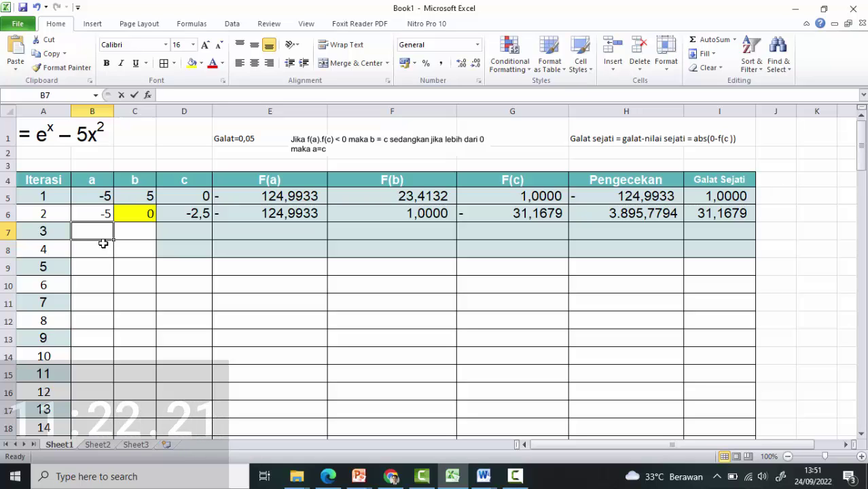
pyautogui.write('=')
pyautogui.click(195, 213)
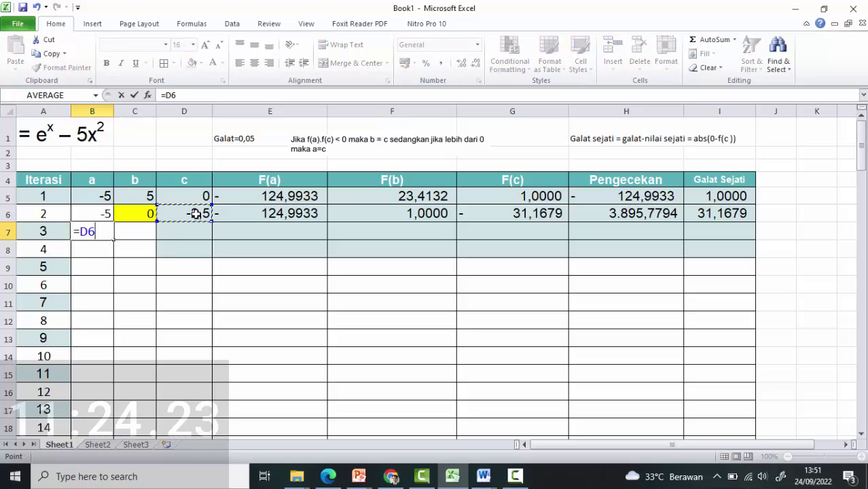
pyautogui.press('Return')
pyautogui.press('Up')
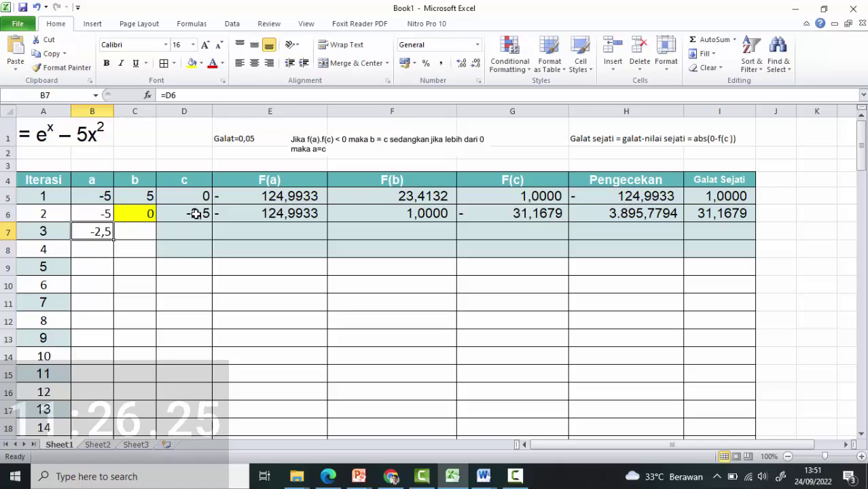
# Step: Fill B7 with yellow and enter 0 in C7 as the third iteration's b
pyautogui.click(192, 63)
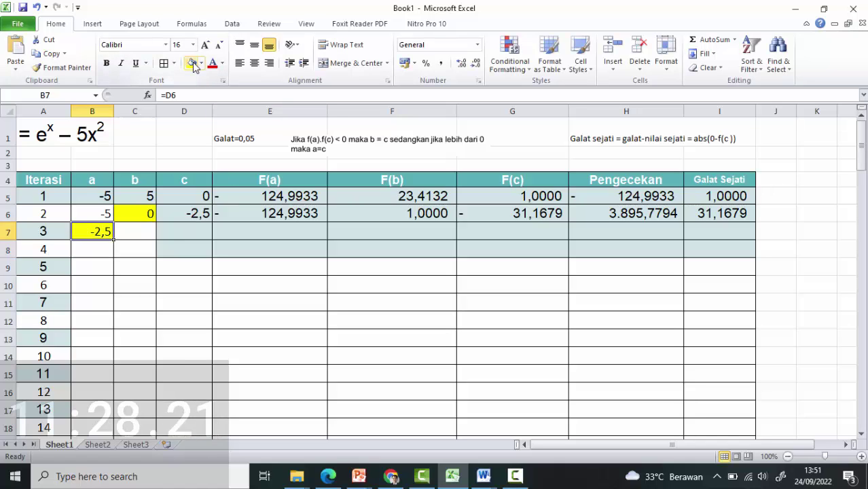
pyautogui.click(134, 230)
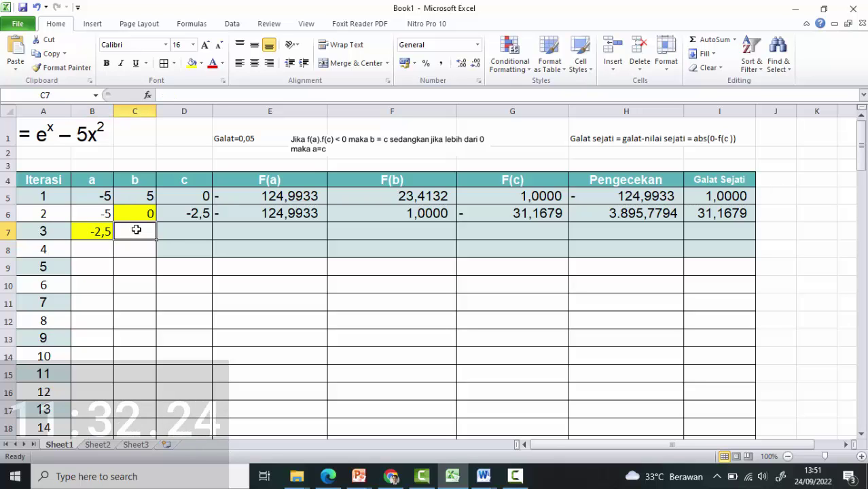
pyautogui.write('0')
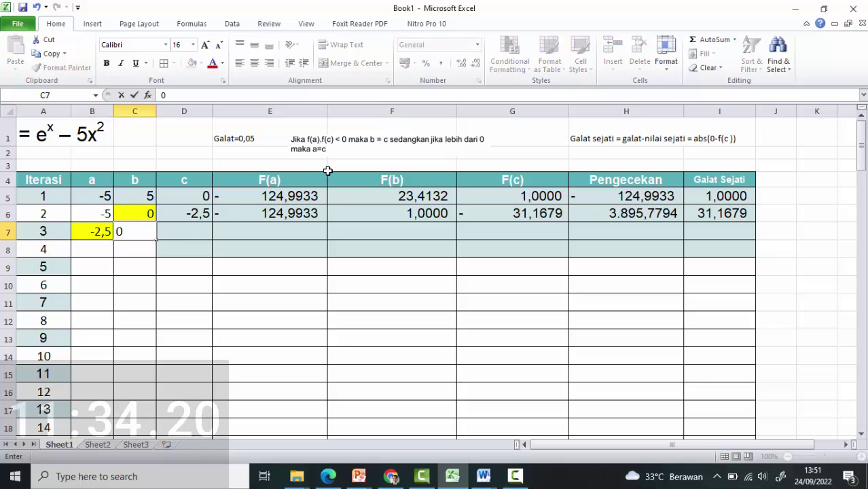
pyautogui.press('Tab')
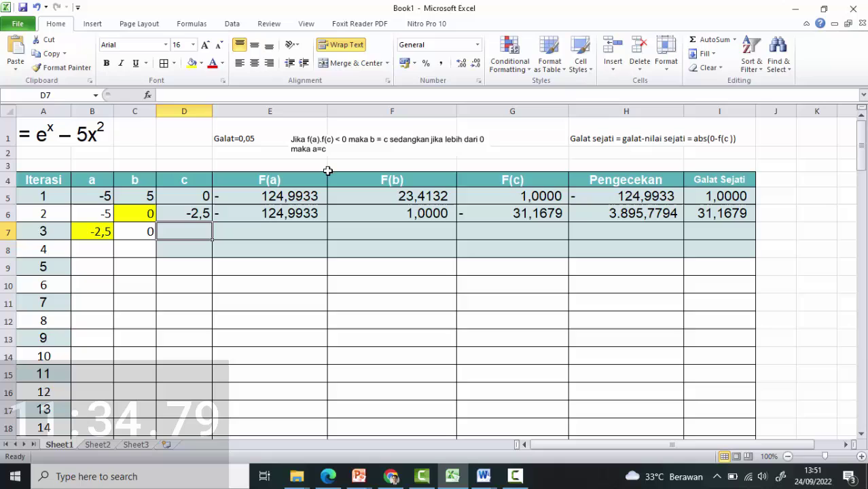
# Step: Copy the c through Galat Sejati formulas from D6:I6 down to D7:I7
pyautogui.click(205, 215)
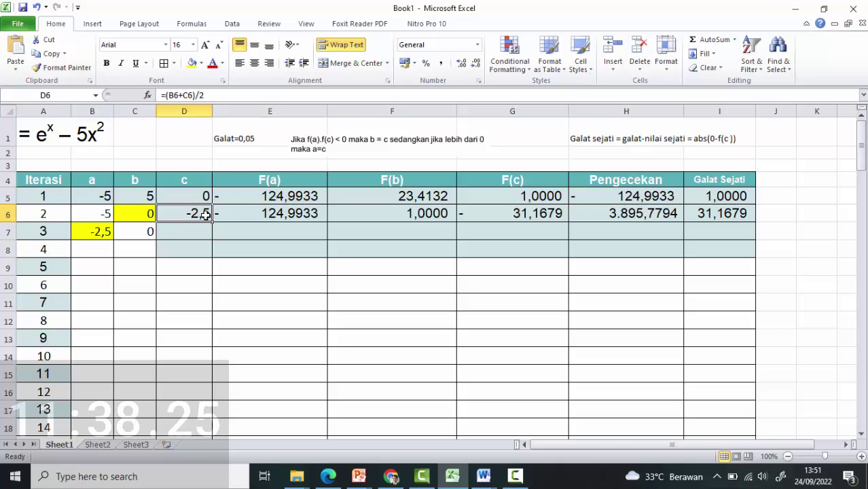
pyautogui.hotkey('shift', 'Right')
pyautogui.hotkey('shift', 'Right')
pyautogui.hotkey('shift', 'Right')
pyautogui.hotkey('shift', 'Right')
pyautogui.hotkey('shift', 'Right')
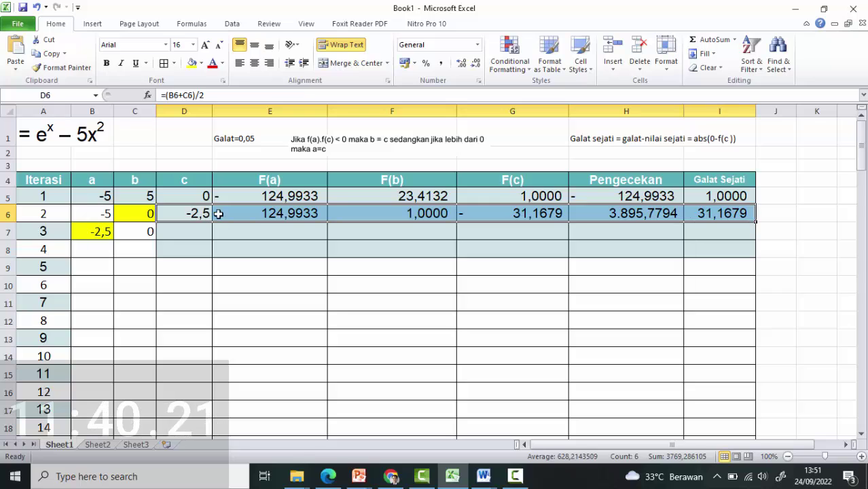
pyautogui.moveTo(755, 223); pyautogui.dragTo(755, 240)
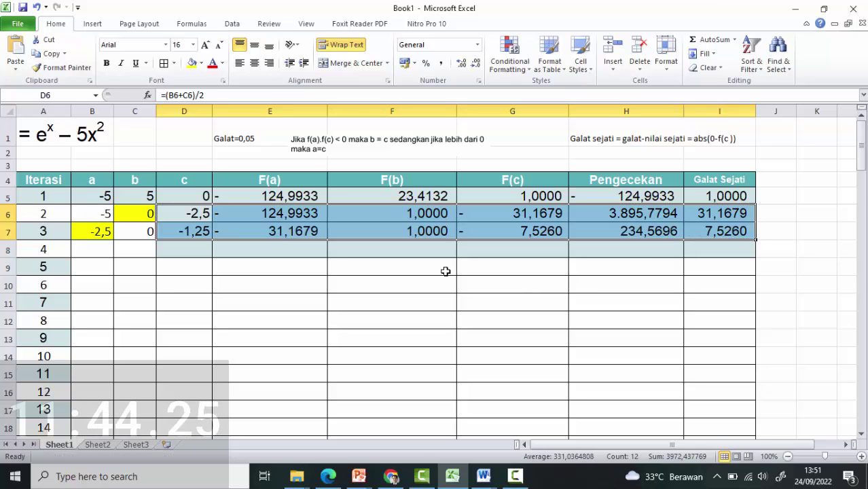
# Step: Enter =D7 in B8 as the fourth iteration's a and fill the cell with yellow
pyautogui.click(93, 250)
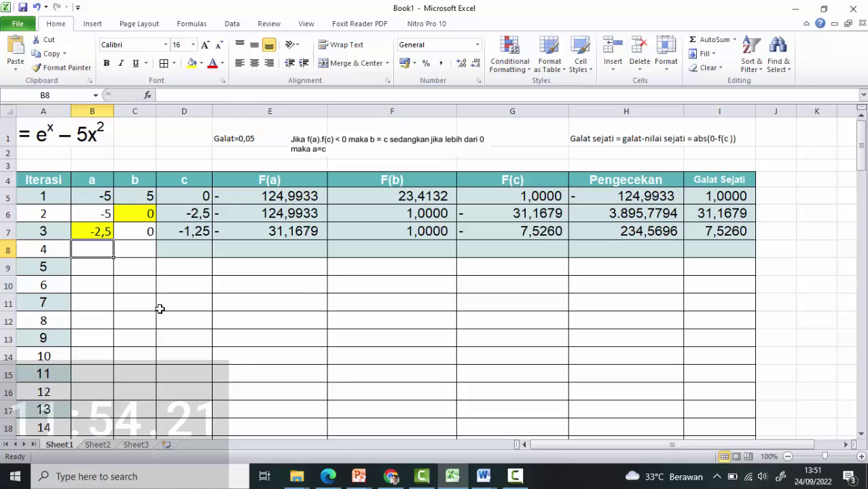
pyautogui.write('=')
pyautogui.click(188, 231)
pyautogui.press('Return')
pyautogui.click(97, 249)
pyautogui.click(191, 66)
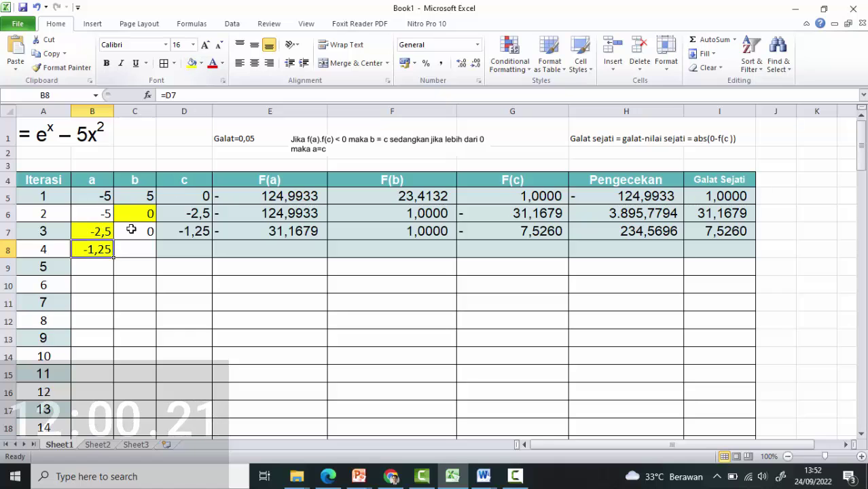
# Step: Enter 0 in C8 as the fourth iteration's b
pyautogui.click(135, 250)
pyautogui.write('0')
pyautogui.press('Tab')
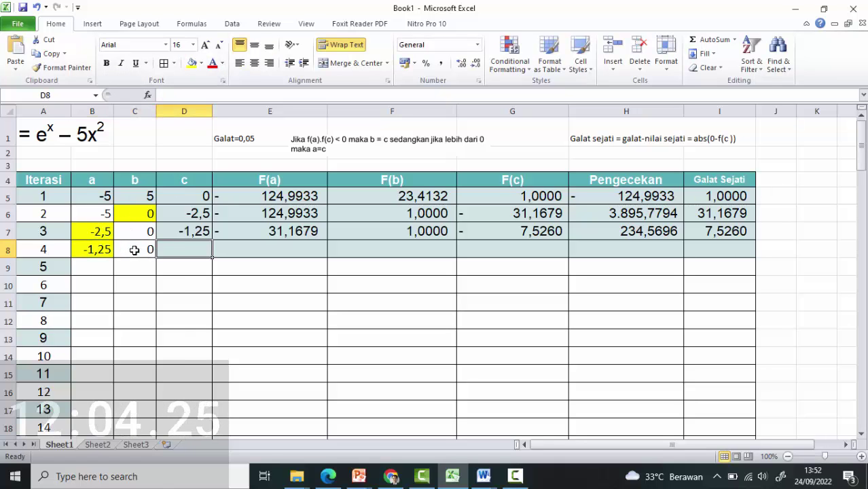
# Step: Copy the c through Galat Sejati formulas from D7:I7 down to D8:I8
pyautogui.click(182, 230)
pyautogui.hotkey('shift', 'Right')
pyautogui.hotkey('shift', 'Right')
pyautogui.hotkey('shift', 'Right')
pyautogui.hotkey('shift', 'Right')
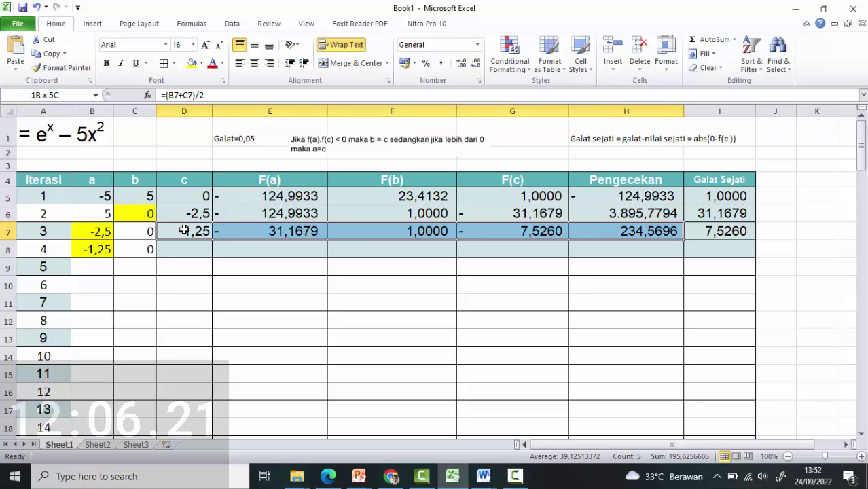
pyautogui.hotkey('shift', 'Right')
pyautogui.moveTo(758, 241); pyautogui.dragTo(757, 259)
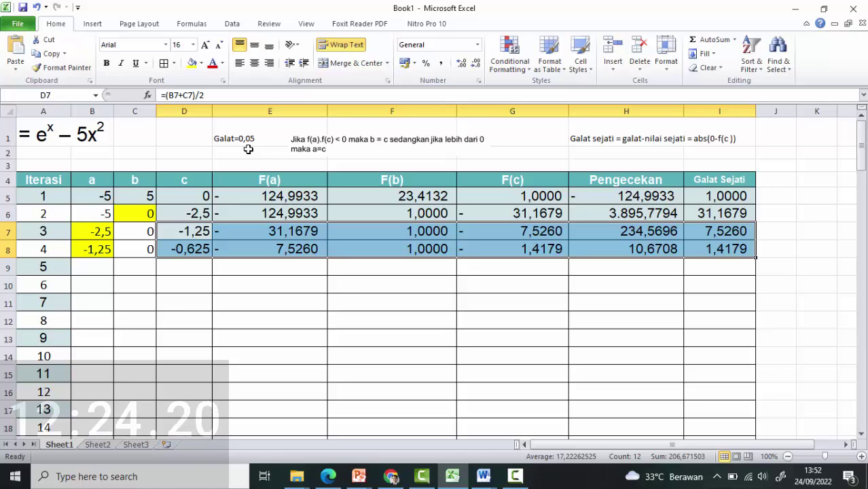
# Step: Enter =D8 in B9 as the fifth iteration's a and 0 in C9 as its b
pyautogui.click(89, 272)
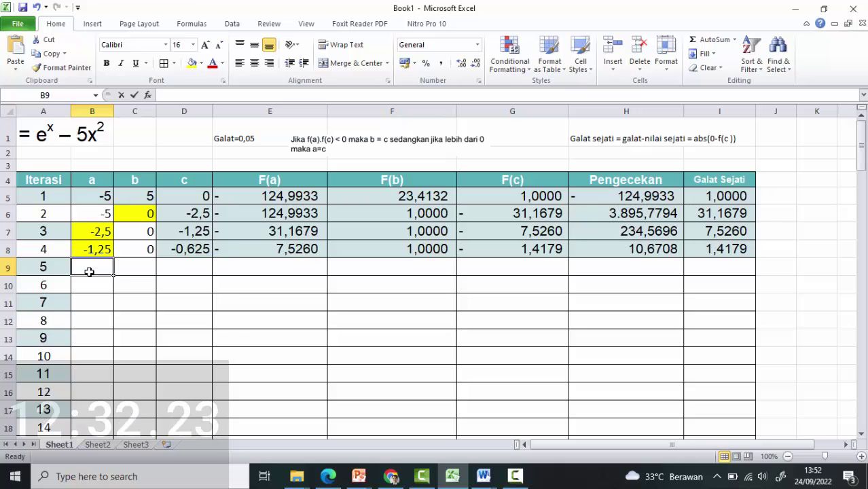
pyautogui.write('=')
pyautogui.click(191, 249)
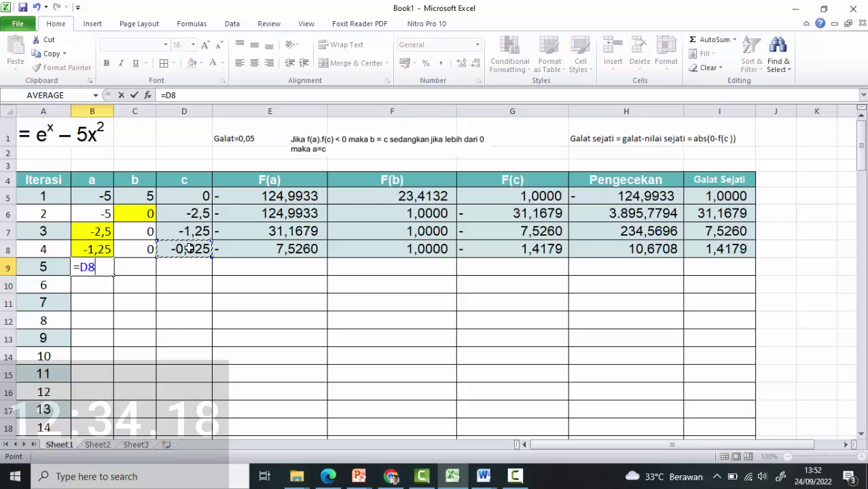
pyautogui.press('Tab')
pyautogui.write('0')
pyautogui.press('Tab')
# Step: Copy the c through Galat Sejati formulas from D8:I8 down to D9:I9
pyautogui.press('Up')
pyautogui.hotkey('shift', 'Right')
pyautogui.hotkey('shift', 'Right')
pyautogui.moveTo(457, 257); pyautogui.dragTo(756, 276)
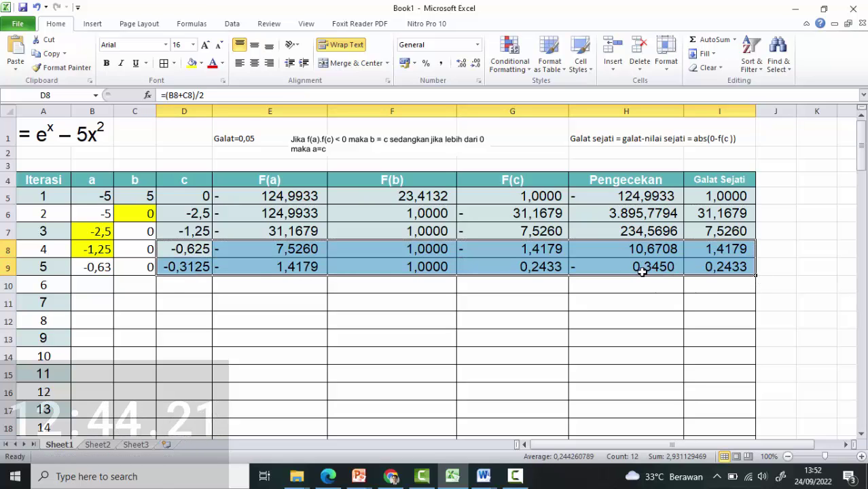
pyautogui.click(632, 300)
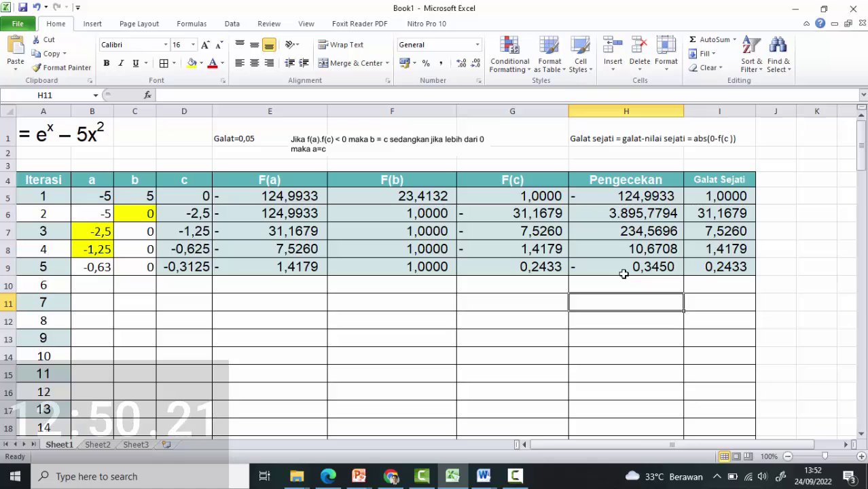
# Step: Enter =D9 in C10 as the sixth iteration's b and fill the cell with yellow
pyautogui.click(138, 287)
pyautogui.write('=')
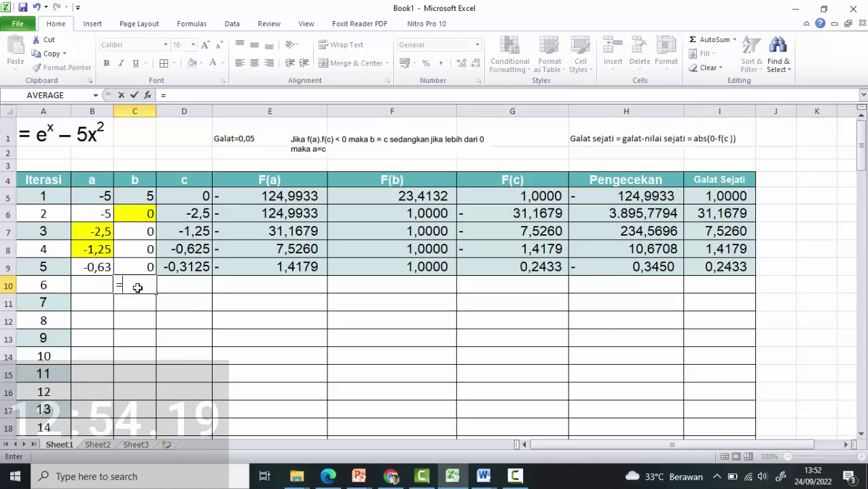
pyautogui.click(175, 267)
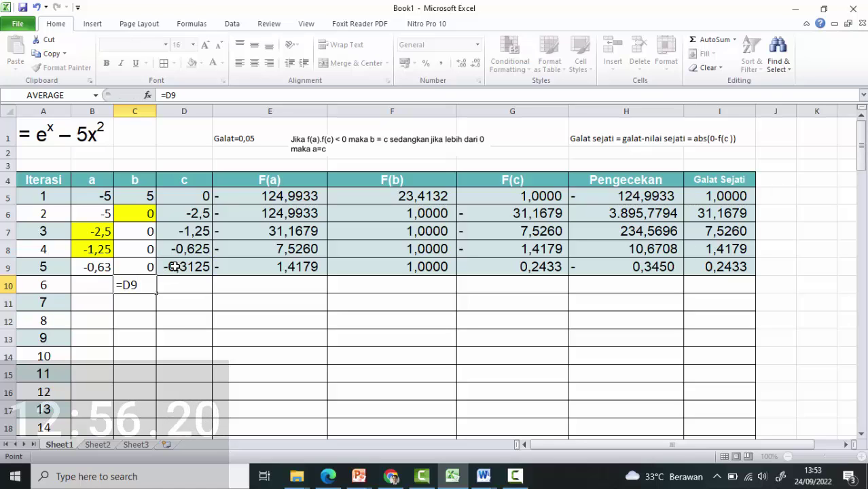
pyautogui.press('Return')
pyautogui.click(145, 285)
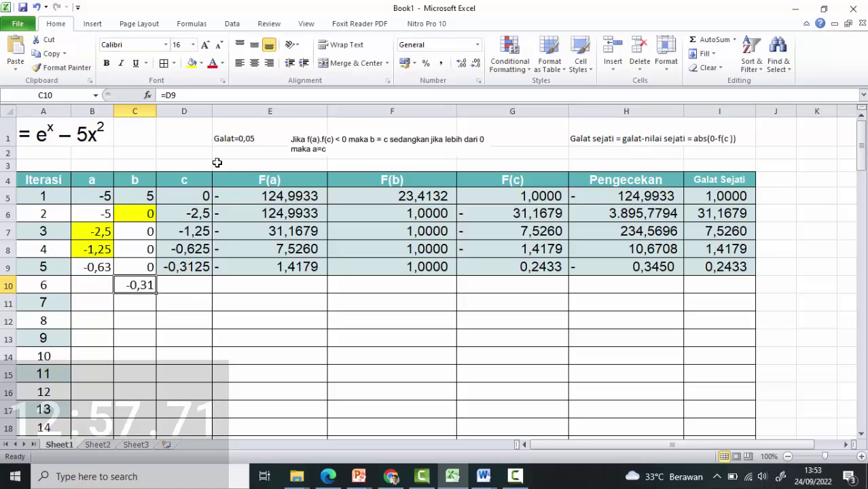
pyautogui.click(193, 63)
# Step: Fill the sixth iteration's a in B10 by copying the formula down from B9
pyautogui.click(82, 283)
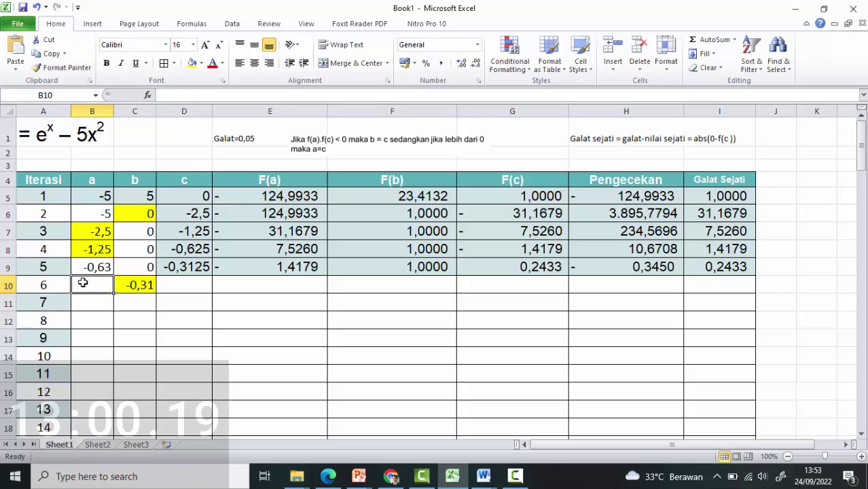
pyautogui.click(87, 267)
pyautogui.moveTo(114, 276); pyautogui.dragTo(116, 286)
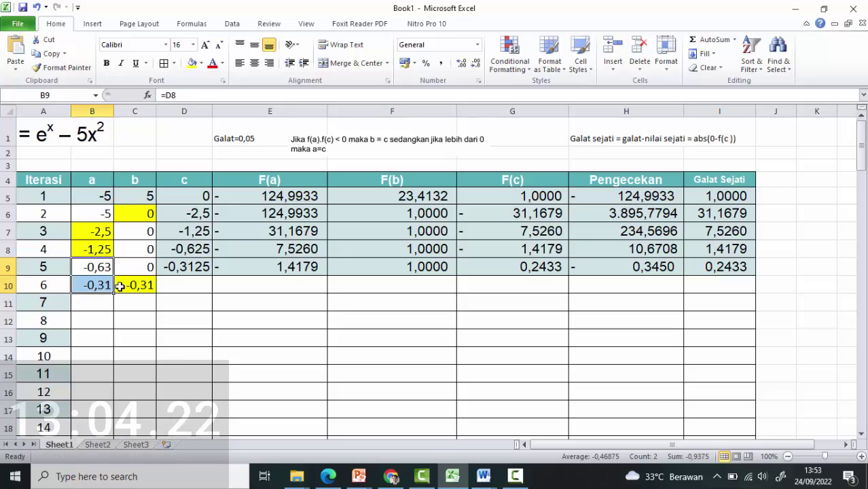
# Step: Copy the c through Galat Sejati formulas from D9:I9 down to D10:I10
pyautogui.click(196, 269)
pyautogui.press('Right')
pyautogui.press('Right')
pyautogui.press('Right')
pyautogui.press('Right')
pyautogui.press('Right')
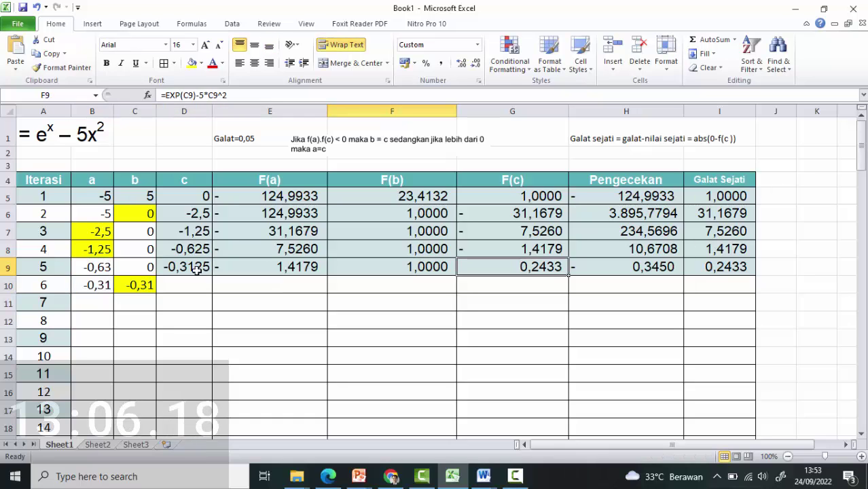
pyautogui.press('Left')
pyautogui.press('Left')
pyautogui.press('Left')
pyautogui.moveTo(196, 268); pyautogui.dragTo(695, 261)
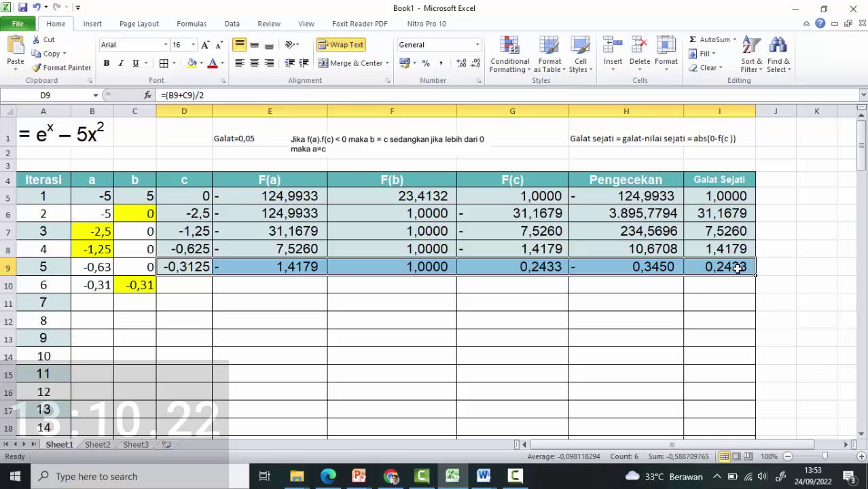
pyautogui.moveTo(755, 274); pyautogui.dragTo(755, 292)
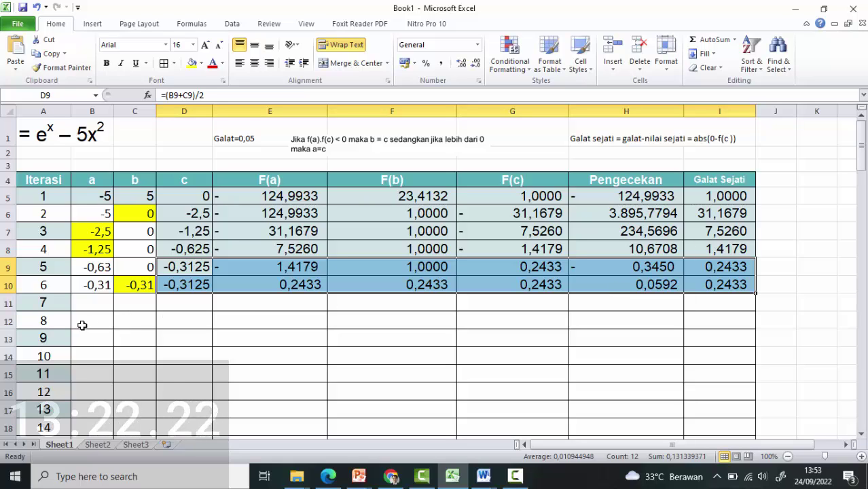
# Step: Enter =D10 in B11 as the seventh iteration's a and fill the cell with yellow
pyautogui.click(99, 305)
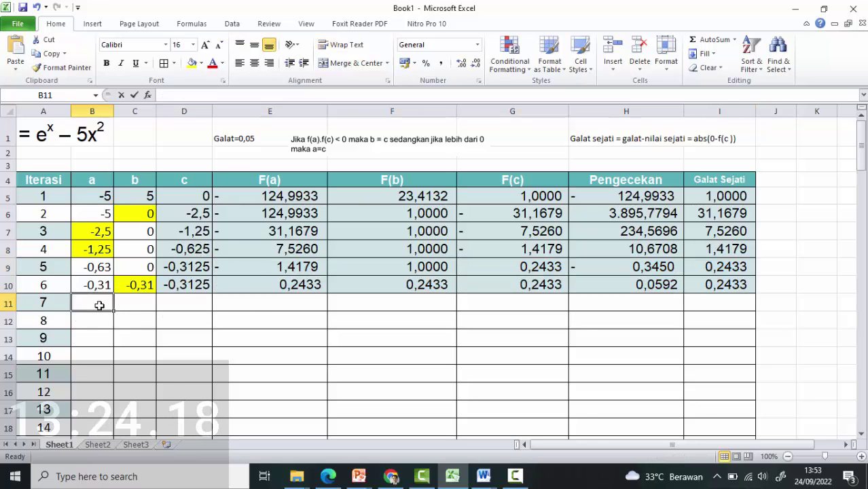
pyautogui.write('=')
pyautogui.click(185, 279)
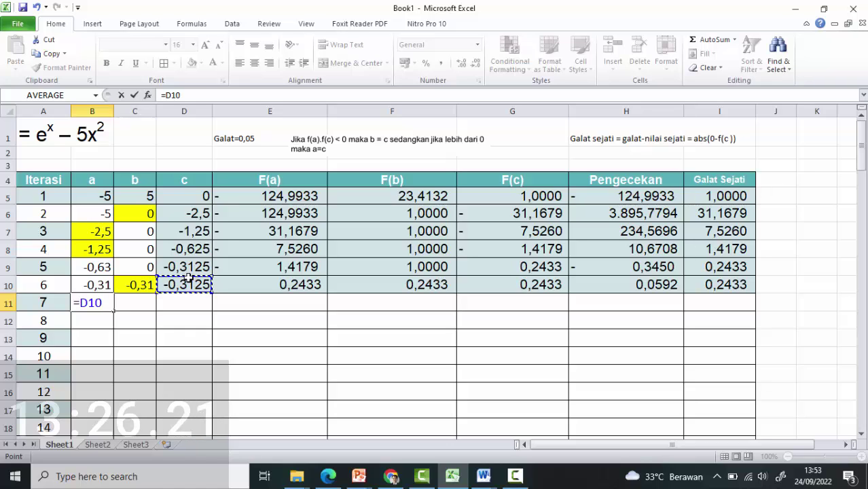
pyautogui.press('Return')
pyautogui.press('Up')
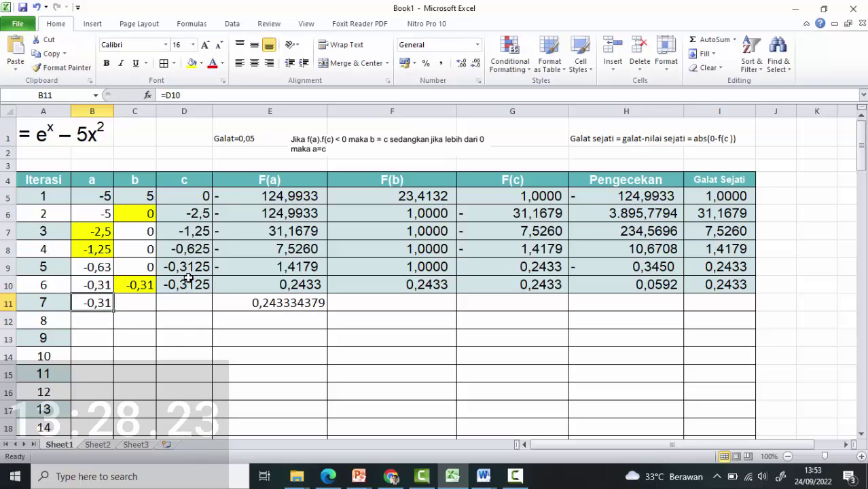
pyautogui.click(192, 63)
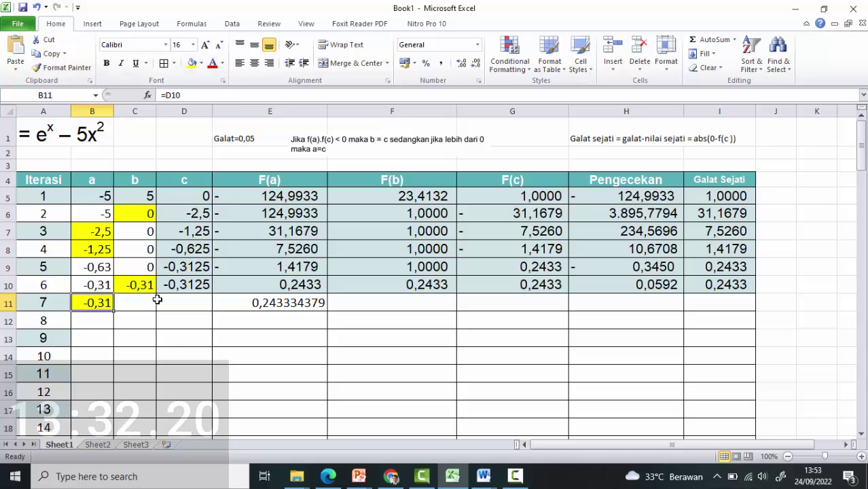
# Step: Enter =C10 in C11 as the seventh iteration's b
pyautogui.click(145, 305)
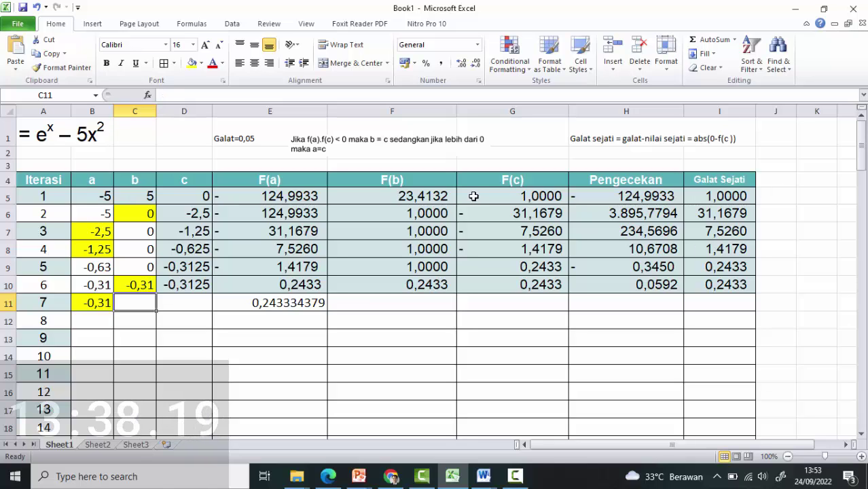
pyautogui.write('-')
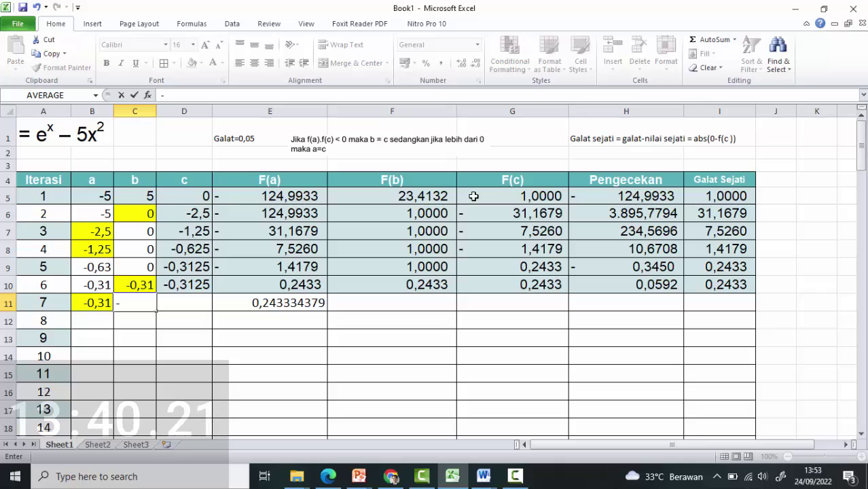
pyautogui.press('BackSpace')
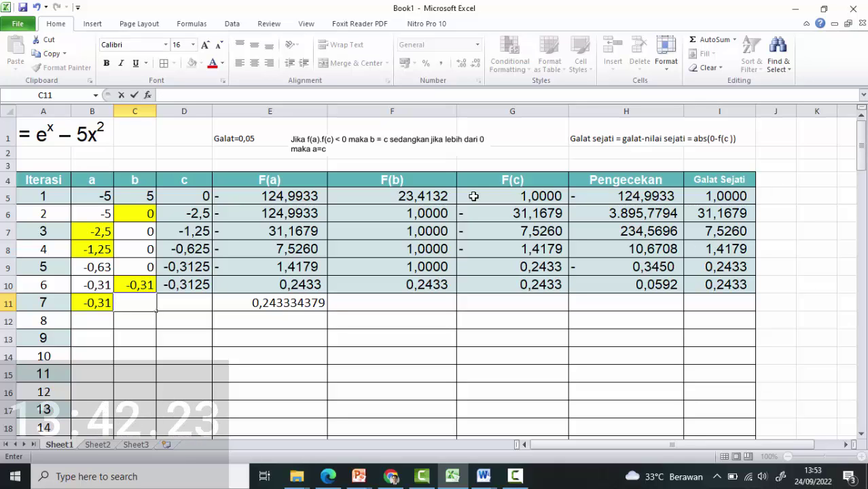
pyautogui.write('=')
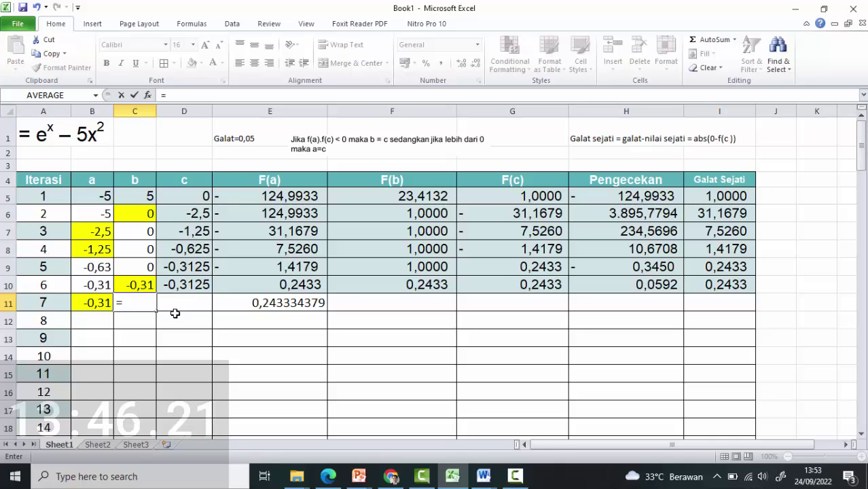
pyautogui.click(143, 284)
pyautogui.press('Return')
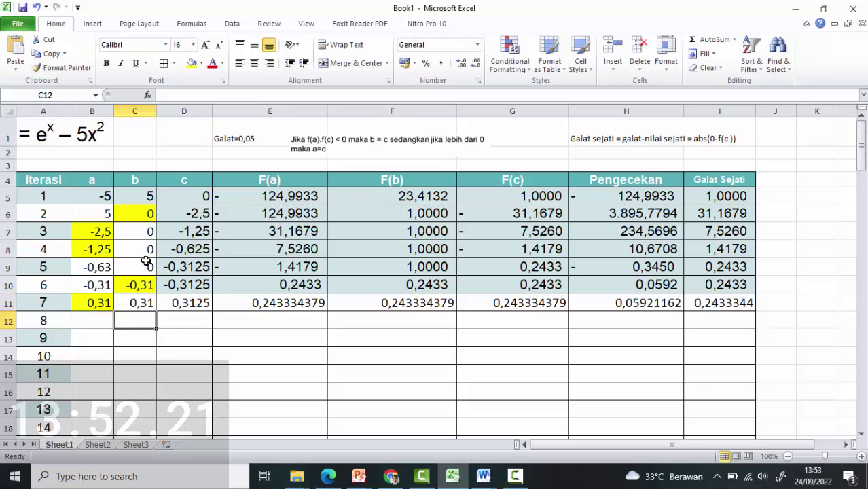
# Step: Widen columns B and C so the a and b values show all their decimals
pyautogui.moveTo(114, 110); pyautogui.dragTo(206, 116)
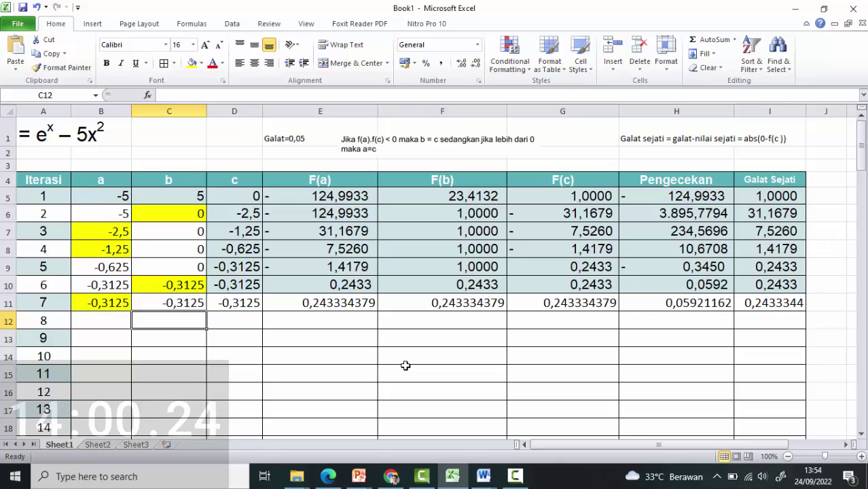
pyautogui.click(760, 319)
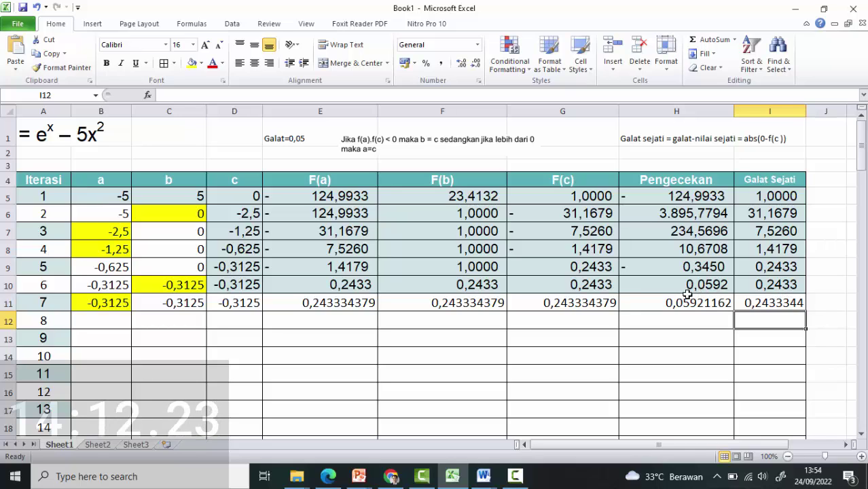
# Step: Re-enter =D10 in B11 and =C10 in C11 as the seventh iteration's a and b
pyautogui.click(710, 287)
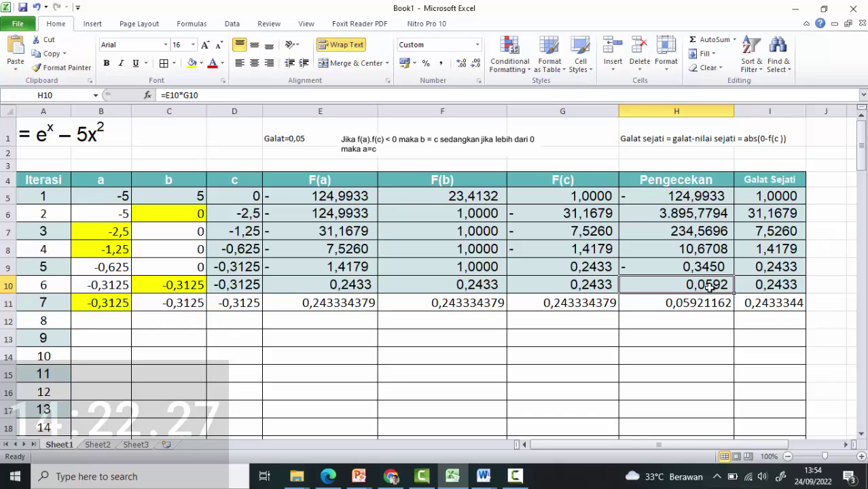
pyautogui.click(99, 303)
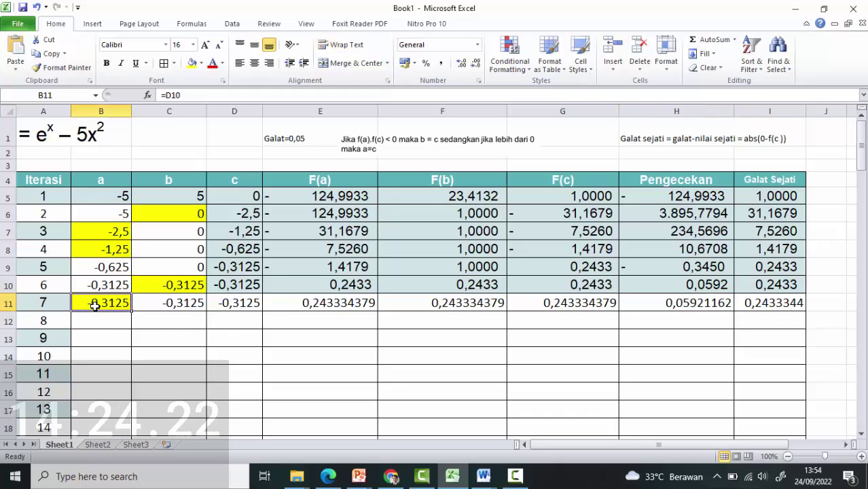
pyautogui.write('=')
pyautogui.click(246, 286)
pyautogui.press('Return')
pyautogui.press('Right')
pyautogui.press('Up')
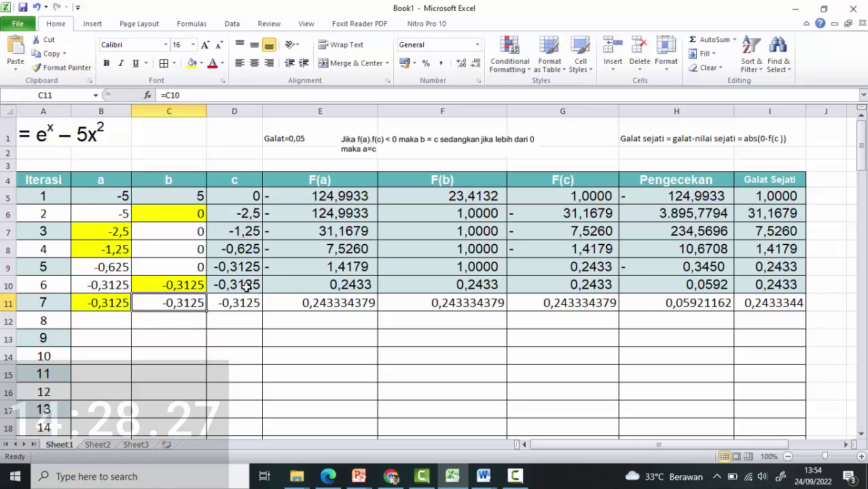
pyautogui.write('=')
pyautogui.press('Up')
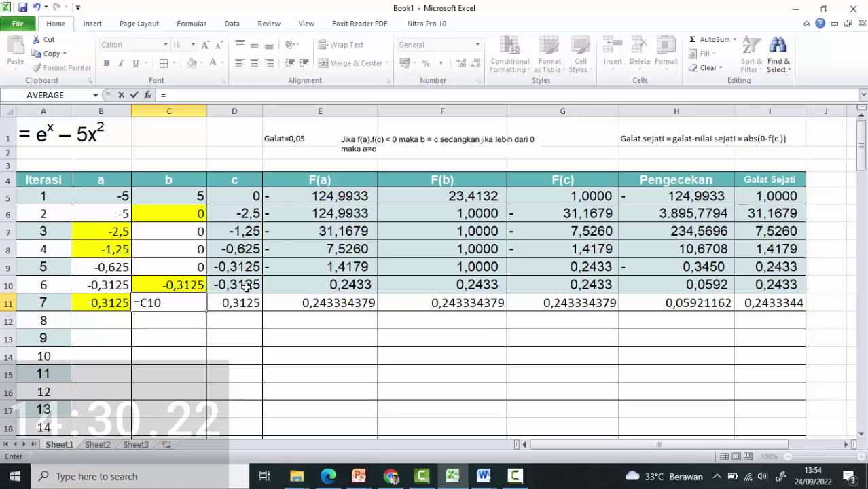
pyautogui.press('Return')
# Step: Copy the c through Galat Sejati formulas and formatting from D10:I10 down through row 13
pyautogui.press('Right')
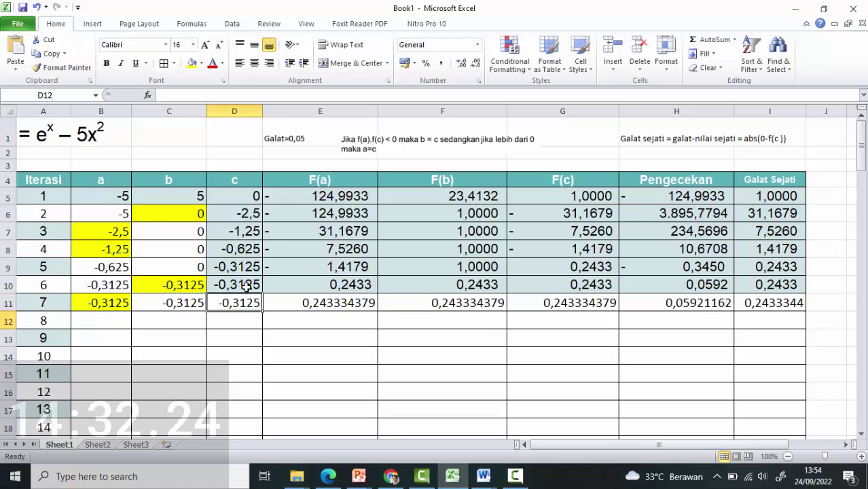
pyautogui.press('Up')
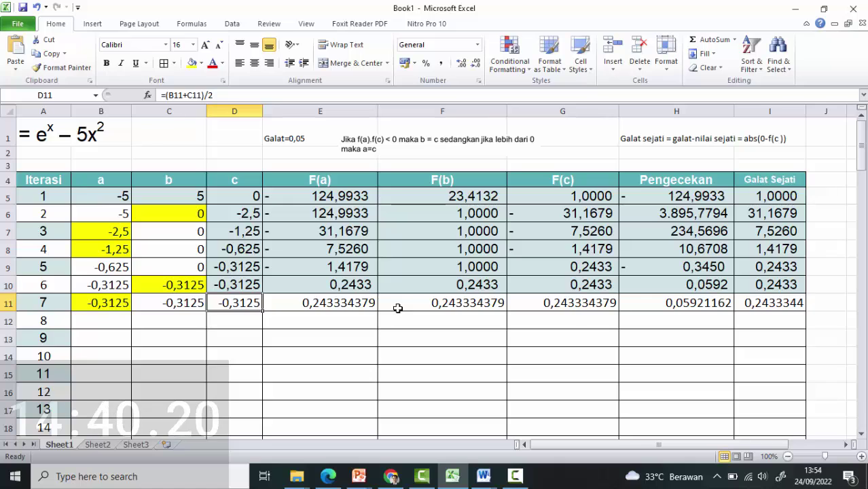
pyautogui.press('Up')
pyautogui.hotkey('shift', 'Right')
pyautogui.hotkey('shift', 'Right')
pyautogui.hotkey('shift', 'Right')
pyautogui.hotkey('shift', 'Right')
pyautogui.hotkey('shift', 'Right')
pyautogui.hotkey('shift', 'Right')
pyautogui.hotkey('shift', 'Left')
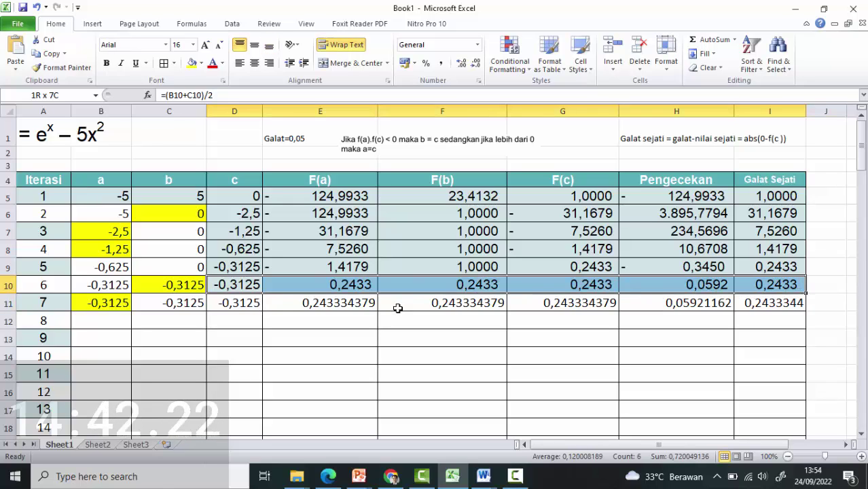
pyautogui.moveTo(808, 293); pyautogui.dragTo(807, 339)
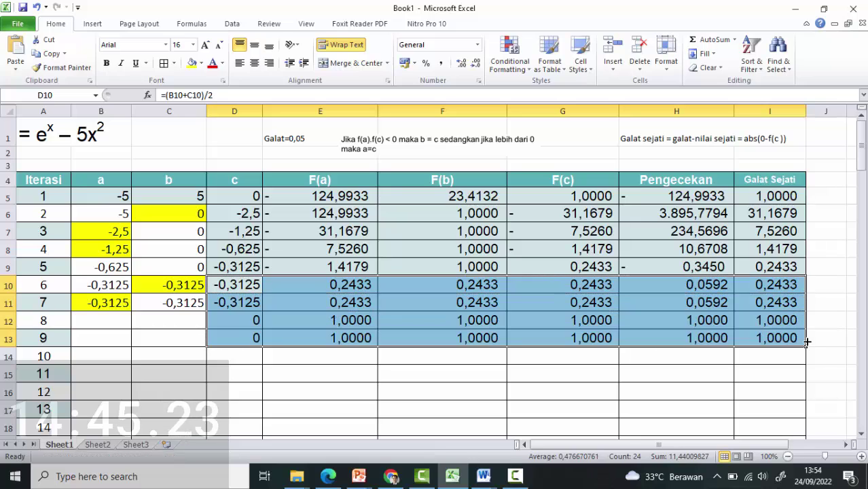
# Step: Check the seventh iteration's Pengecekan value and enter =D11 in B12 as the eighth iteration's a
pyautogui.click(641, 384)
pyautogui.press('Up')
pyautogui.press('Up')
pyautogui.press('Up')
pyautogui.press('Up')
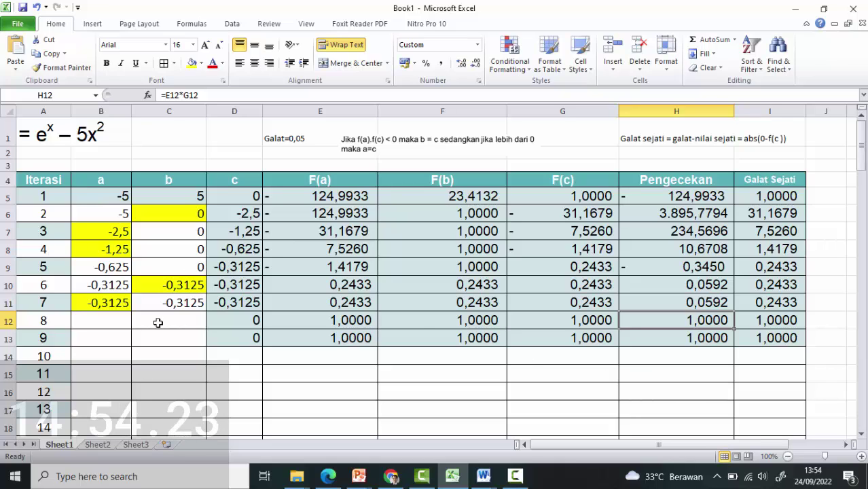
pyautogui.click(671, 303)
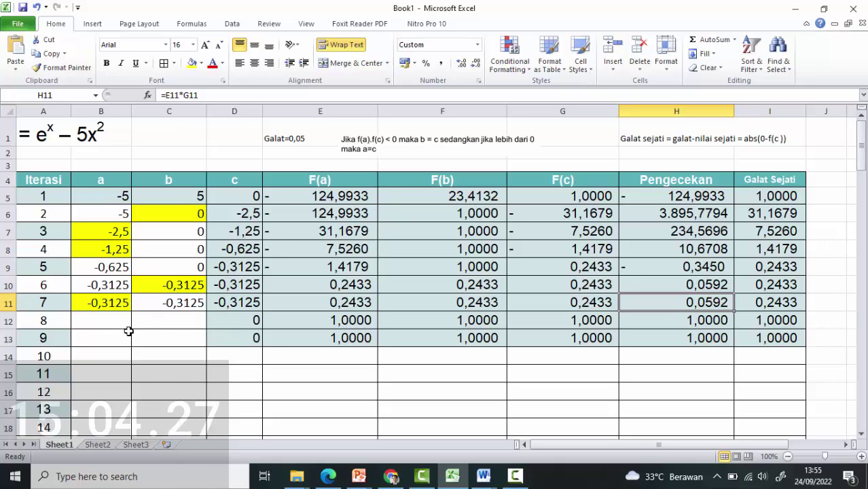
pyautogui.click(100, 323)
pyautogui.write('=')
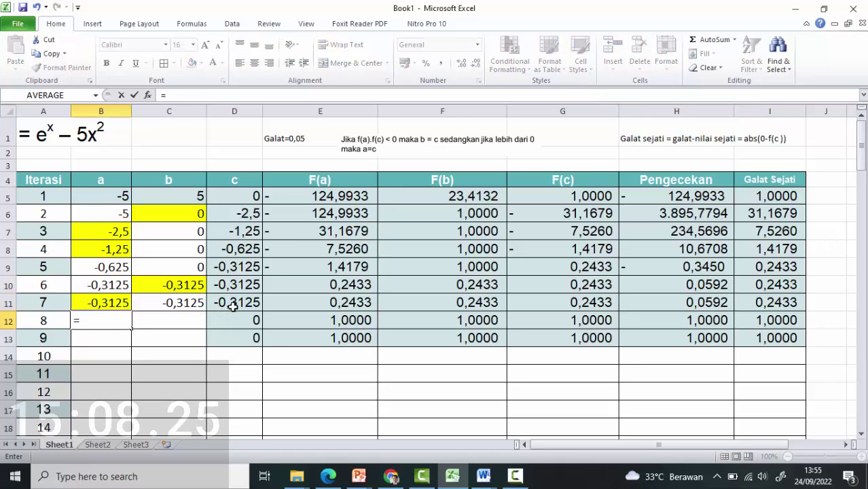
pyautogui.click(234, 304)
pyautogui.press('Return')
# Step: Enter =C11 in C12 as the eighth iteration's b
pyautogui.press('Right')
pyautogui.press('Up')
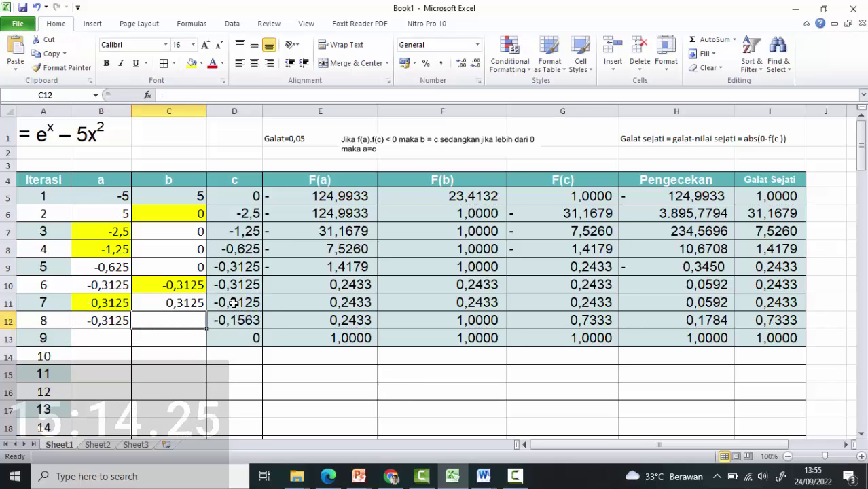
pyautogui.write('=')
pyautogui.press('Up')
pyautogui.press('Return')
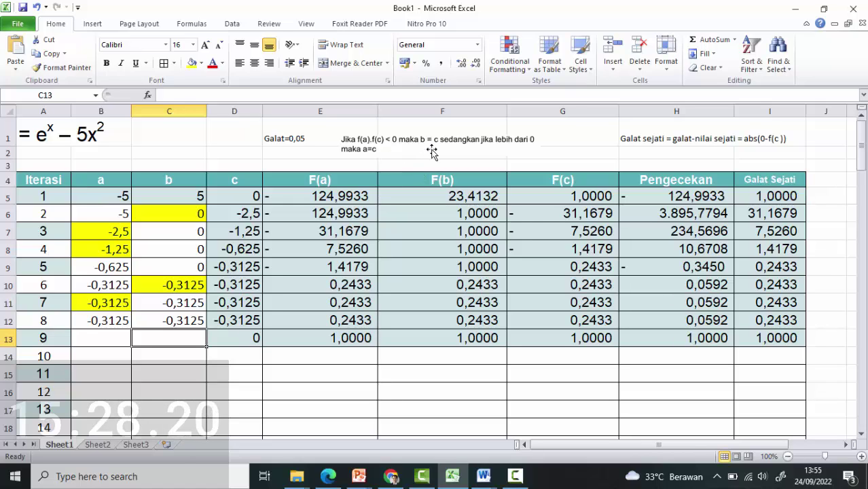
# Step: Check the Galat tolerance in E1 and delete the unneeded rows 13 to 19 below the eighth iteration
pyautogui.click(305, 140)
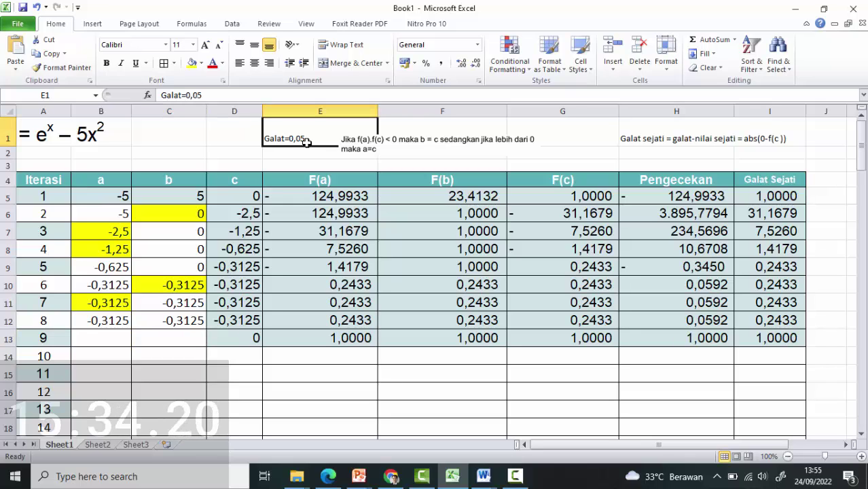
pyautogui.moveTo(7, 338); pyautogui.dragTo(7, 407)
pyautogui.rightClick(169, 360)
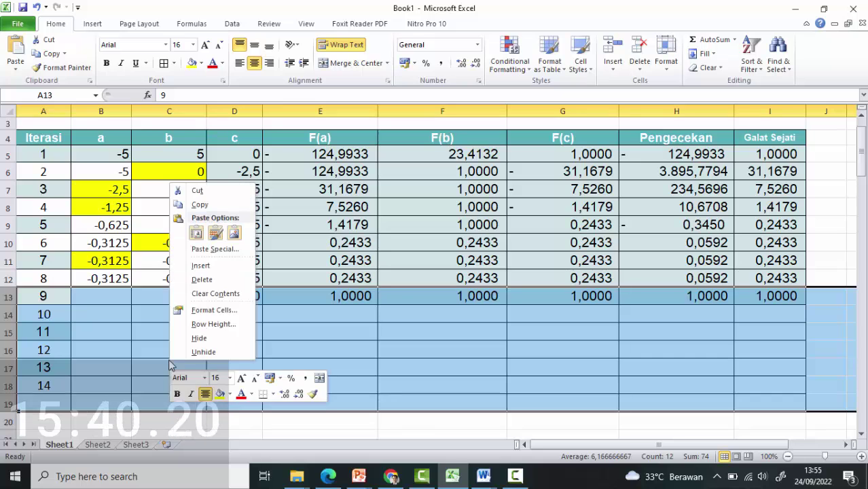
pyautogui.click(219, 279)
pyautogui.click(286, 345)
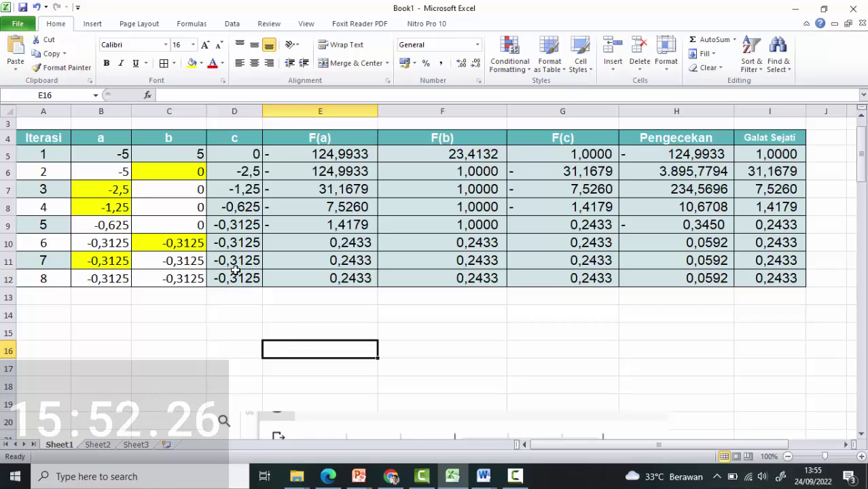
# Step: Fill the fifth iteration's c value in D9 with red
pyautogui.click(224, 225)
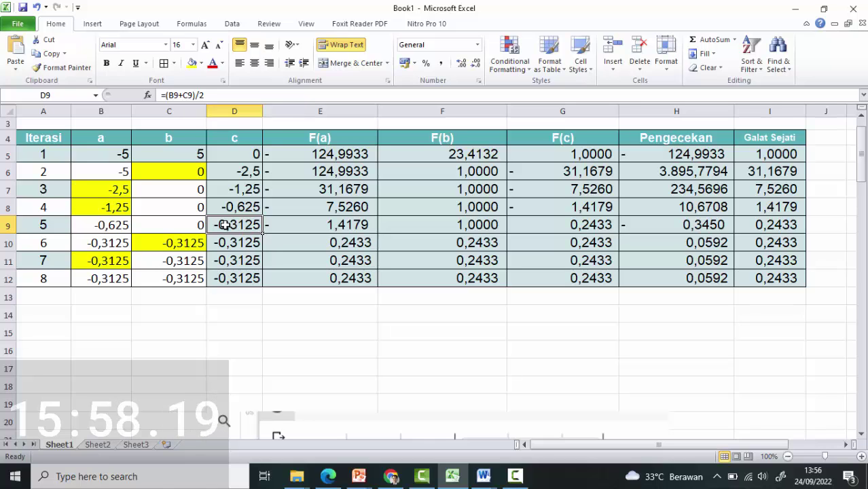
pyautogui.click(201, 63)
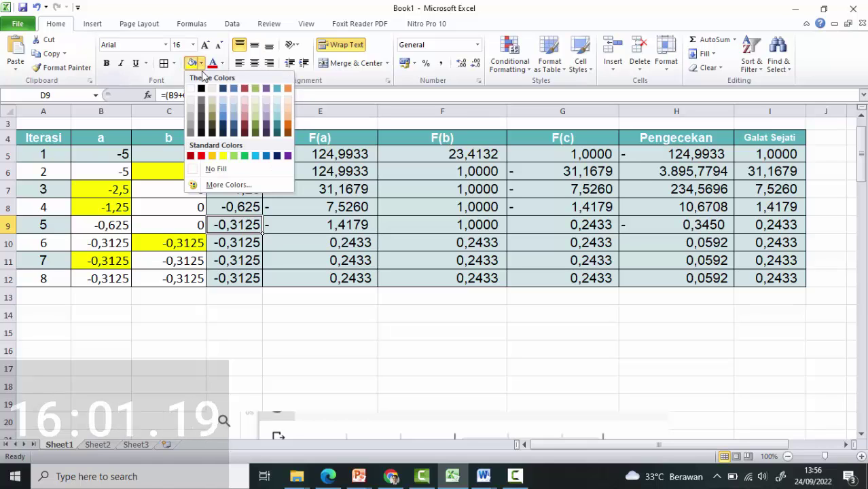
pyautogui.click(202, 155)
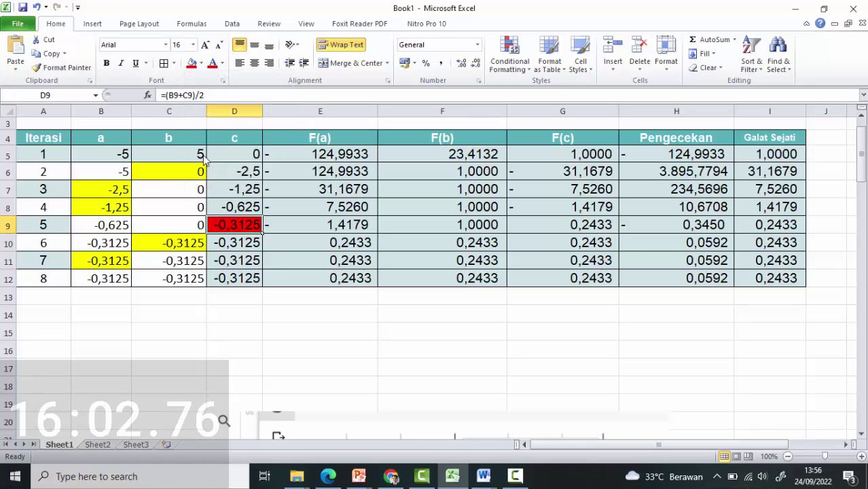
# Step: Enter the label X in C16 and copy the eighth iteration's c cell D12 into D16
pyautogui.click(200, 351)
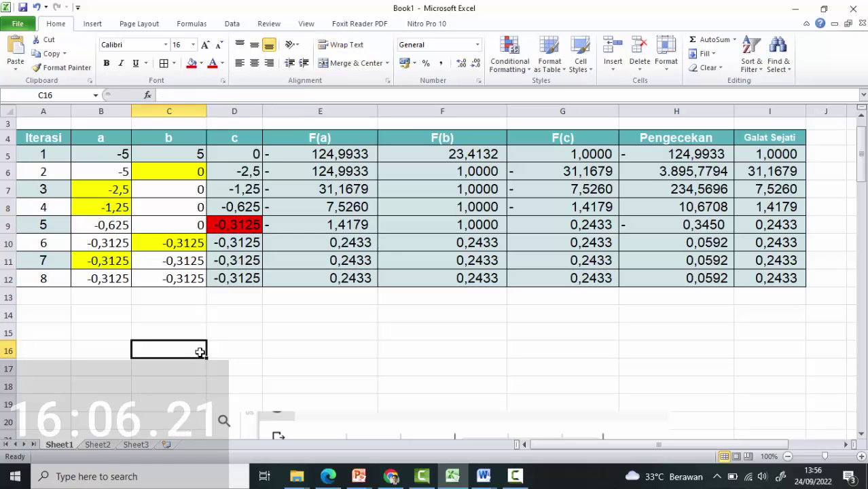
pyautogui.write('X')
pyautogui.press('Tab')
pyautogui.press('Up')
pyautogui.press('Up')
pyautogui.press('Up')
pyautogui.press('Up')
pyautogui.hotkey('ctrl', 'c')
pyautogui.press('Down')
pyautogui.press('Down')
pyautogui.press('Down')
pyautogui.press('Down')
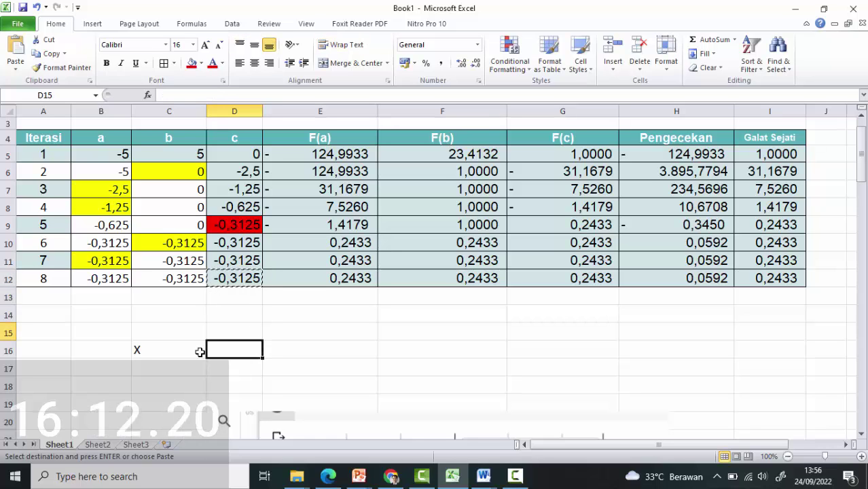
pyautogui.press('Return')
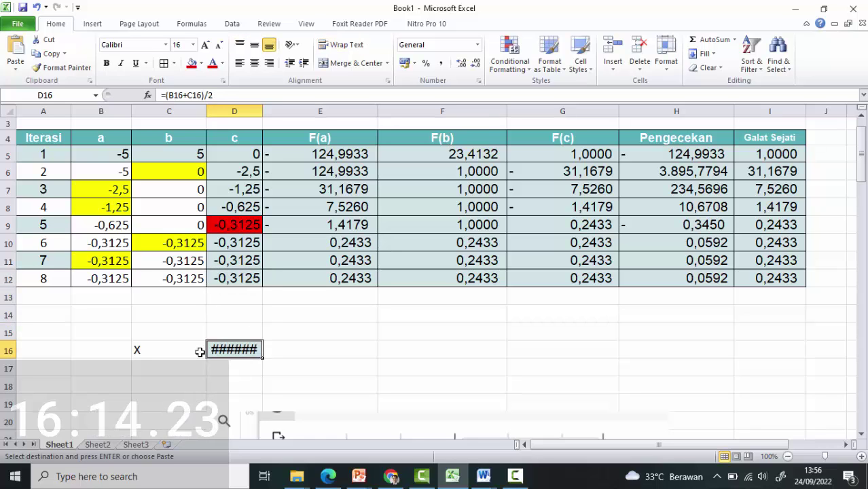
# Step: Widen column D and enter =-0,3125 in D16 as the root value for X
pyautogui.moveTo(265, 111); pyautogui.dragTo(290, 110)
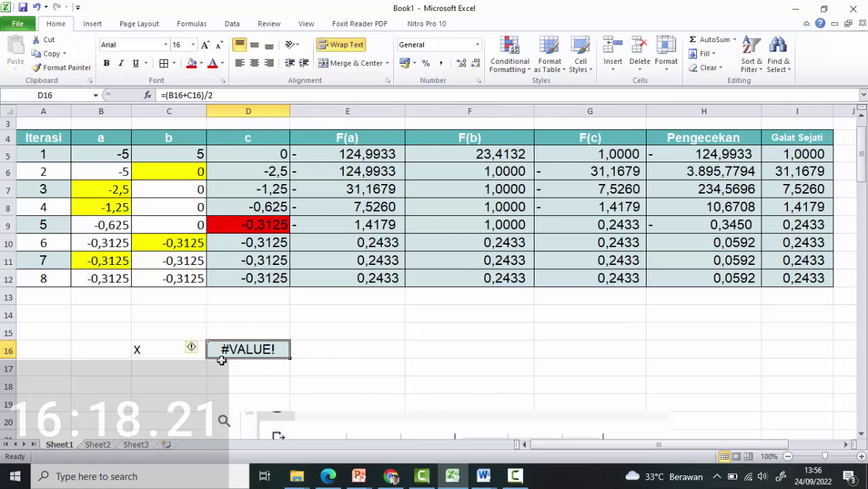
pyautogui.write('=-0,')
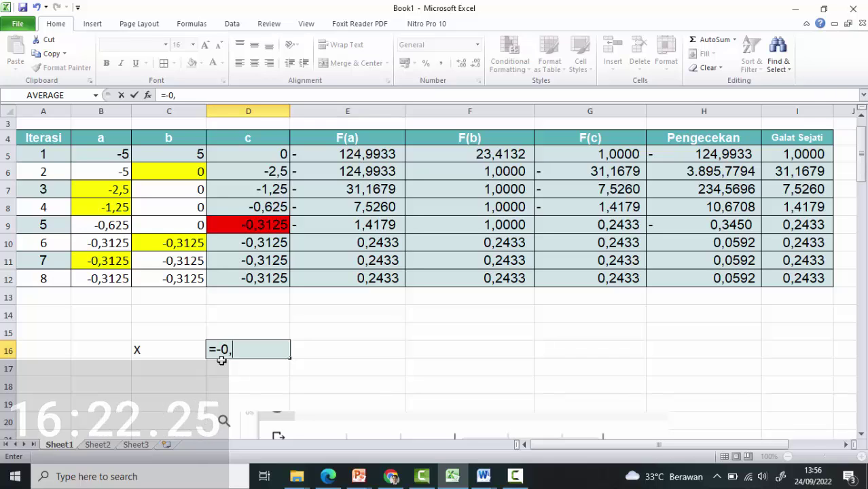
pyautogui.write('3125')
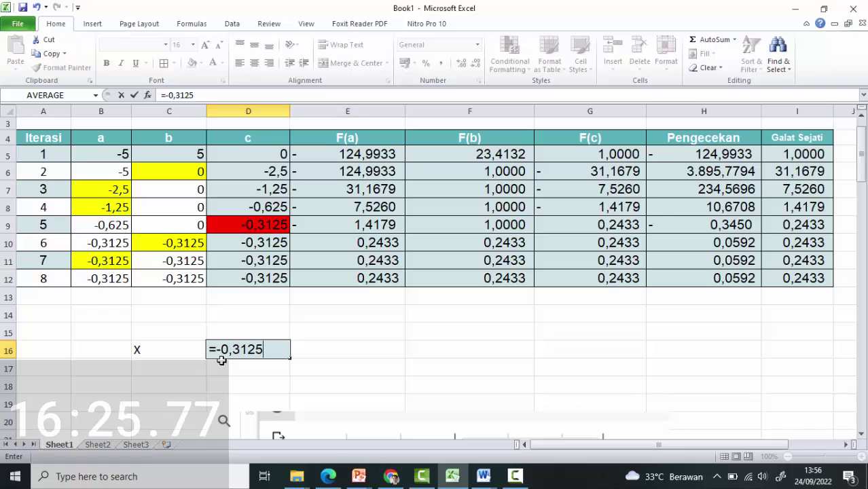
pyautogui.press('Return')
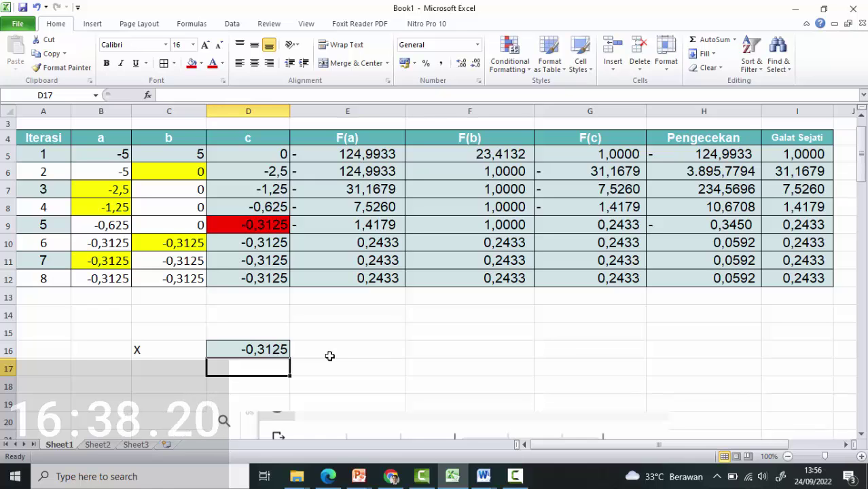
pyautogui.click(303, 334)
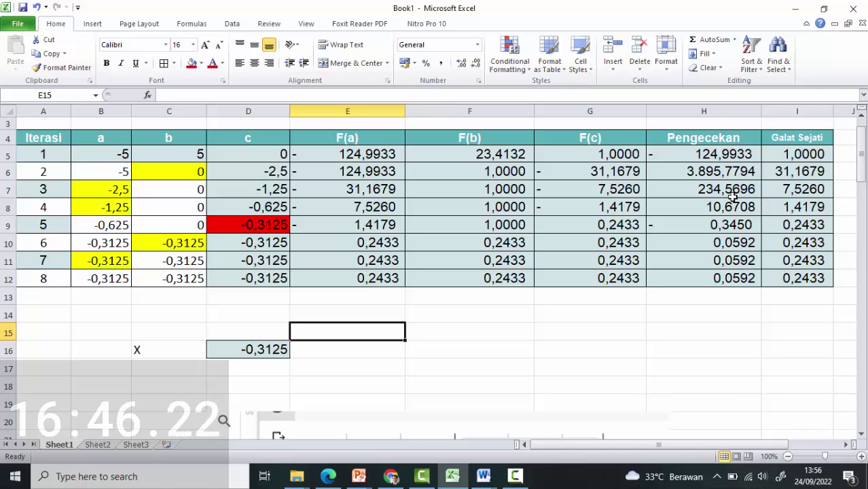
# Step: Review the second iteration's c through Pengecekan values in D6:H6 against the notes above the table
pyautogui.click(246, 171)
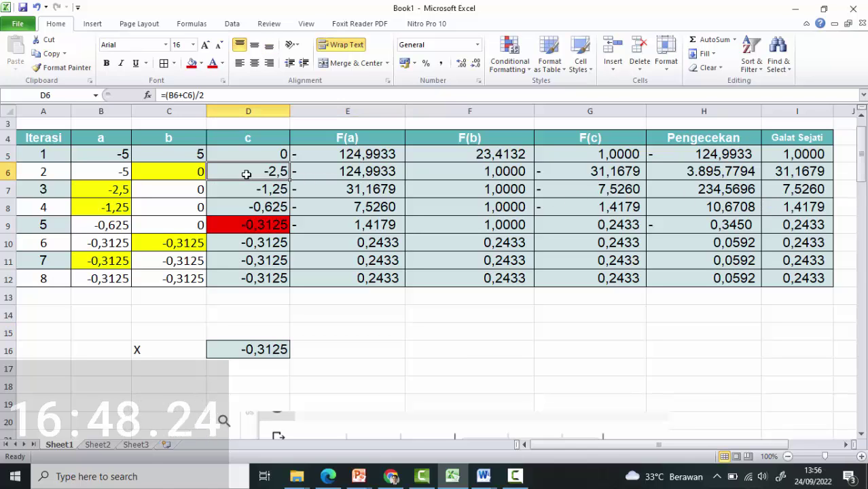
pyautogui.hotkey('shift', 'Right')
pyautogui.hotkey('shift', 'Right')
pyautogui.hotkey('shift', 'Right')
pyautogui.hotkey('shift', 'Right')
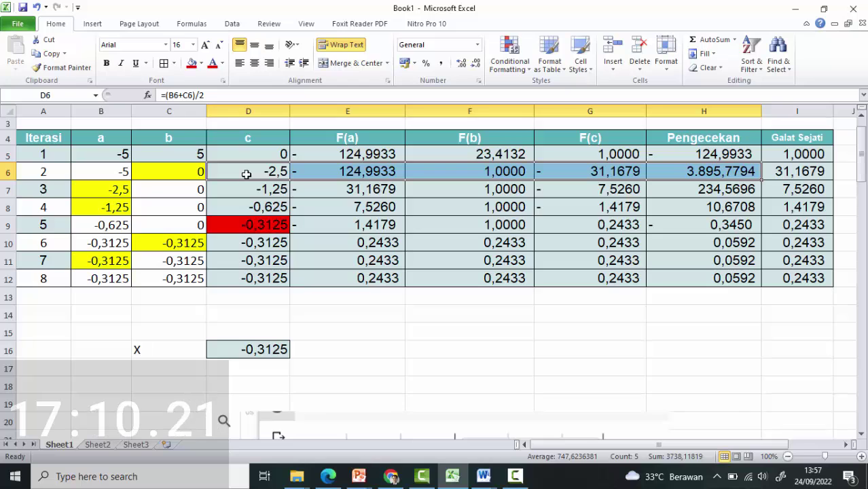
pyautogui.click(862, 116)
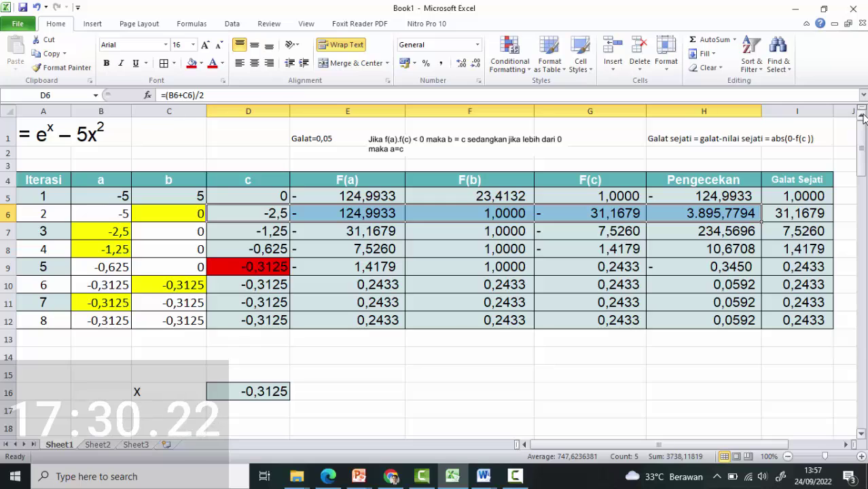
# Step: Switch to the PowerPoint presentation "4a Pencarian Akar dengan Metode Bagi Dua" and present the Latihan slide full screen
pyautogui.click(359, 479)
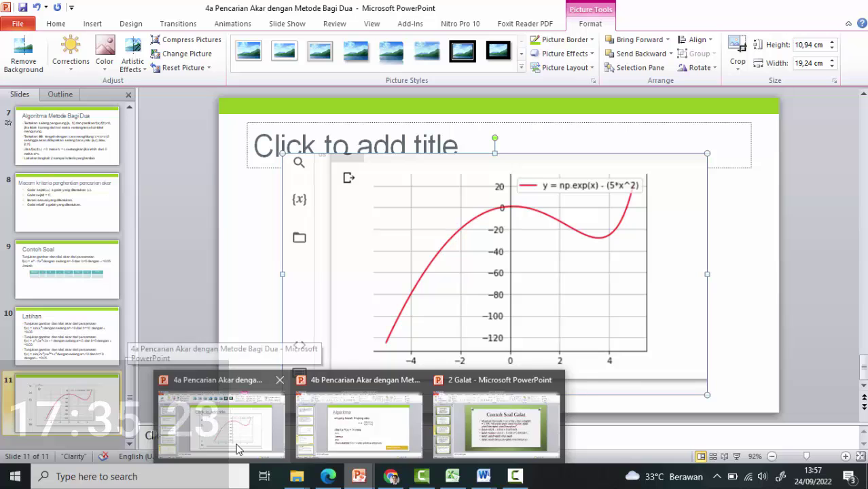
pyautogui.click(236, 446)
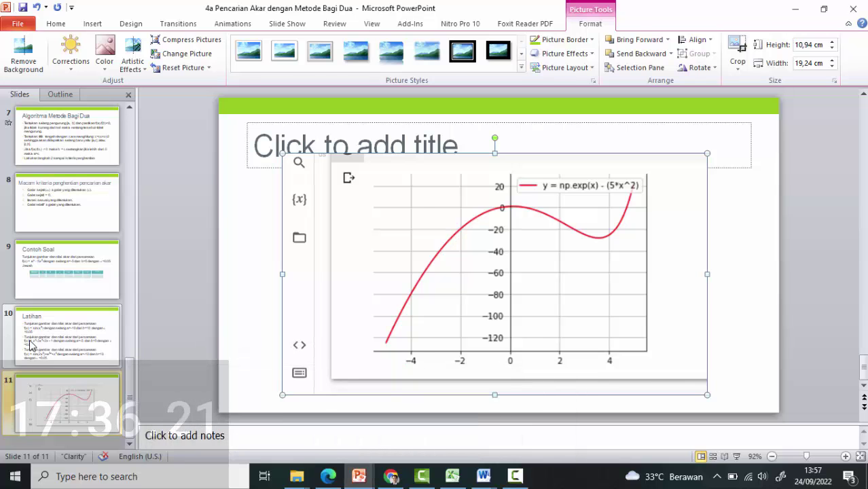
pyautogui.click(34, 346)
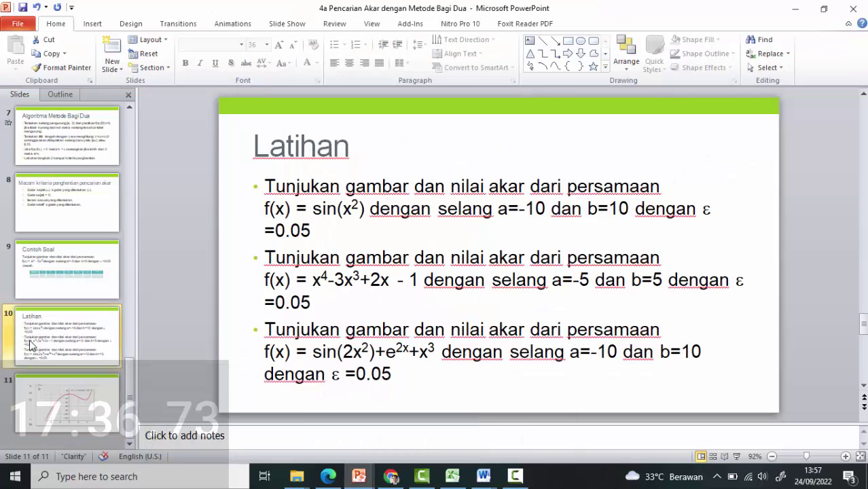
pyautogui.click(738, 457)
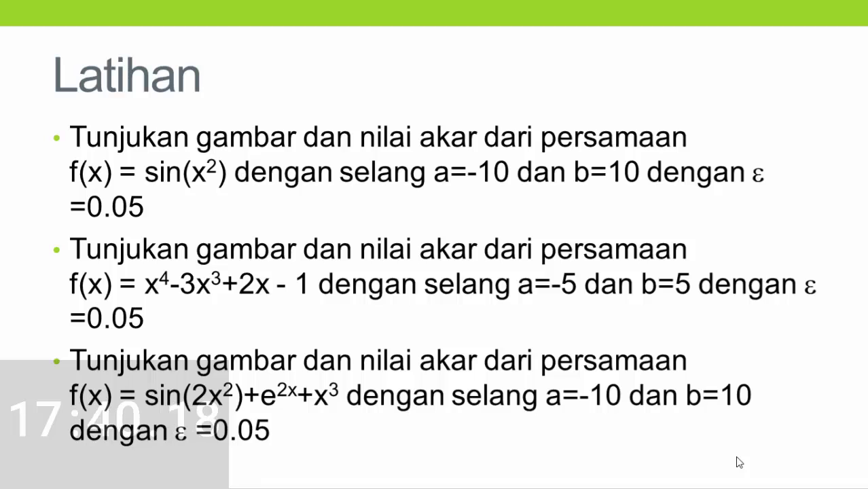